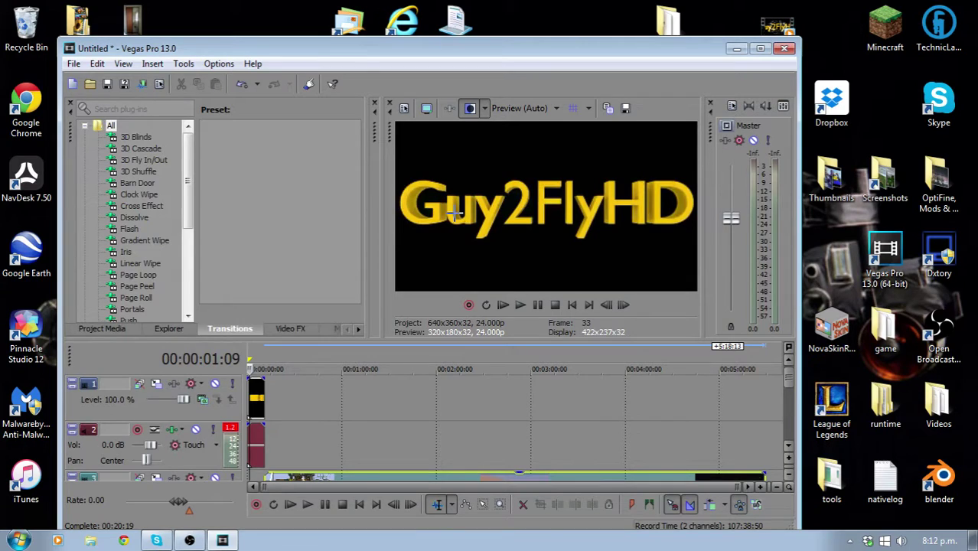
Step: Minimise Vegas Pro, drag the Untitled video to mid-desktop, play it, then close the player
left_click(736, 48)
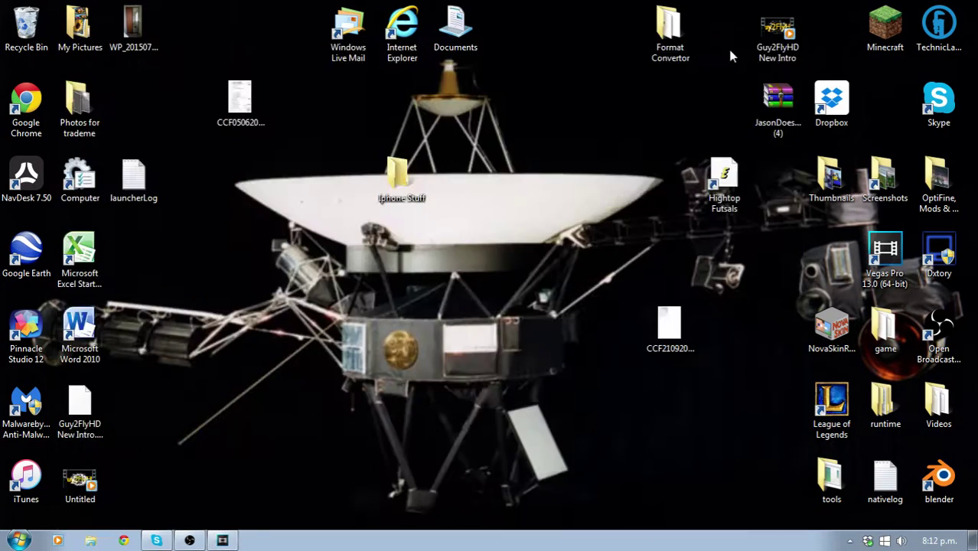
left_click_drag(72, 499, 501, 274)
double_click(502, 274)
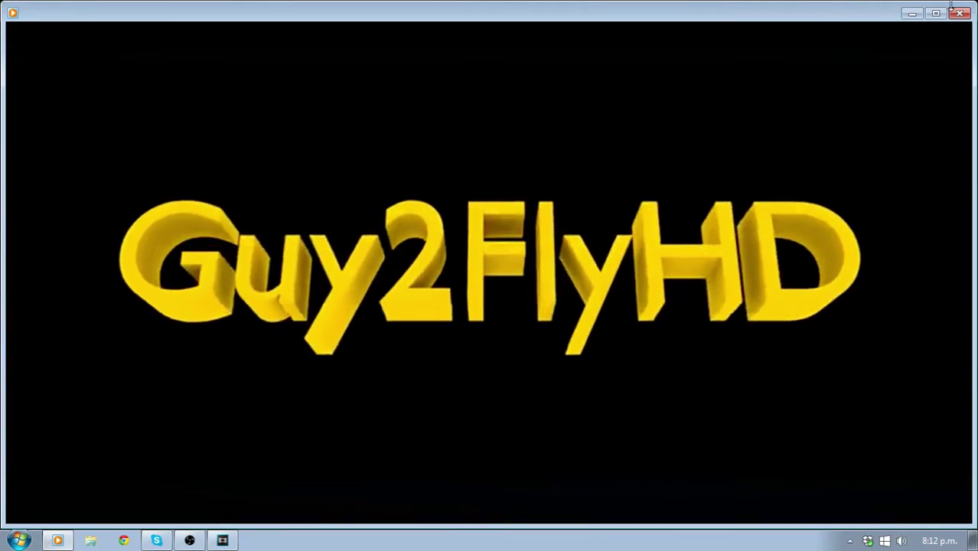
left_click(958, 11)
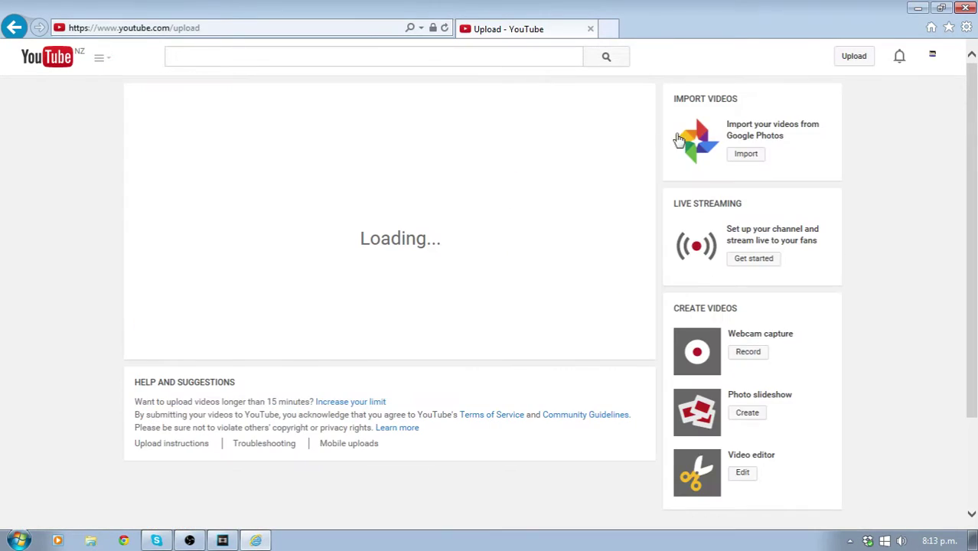
left_click_drag(680, 6, 719, 35)
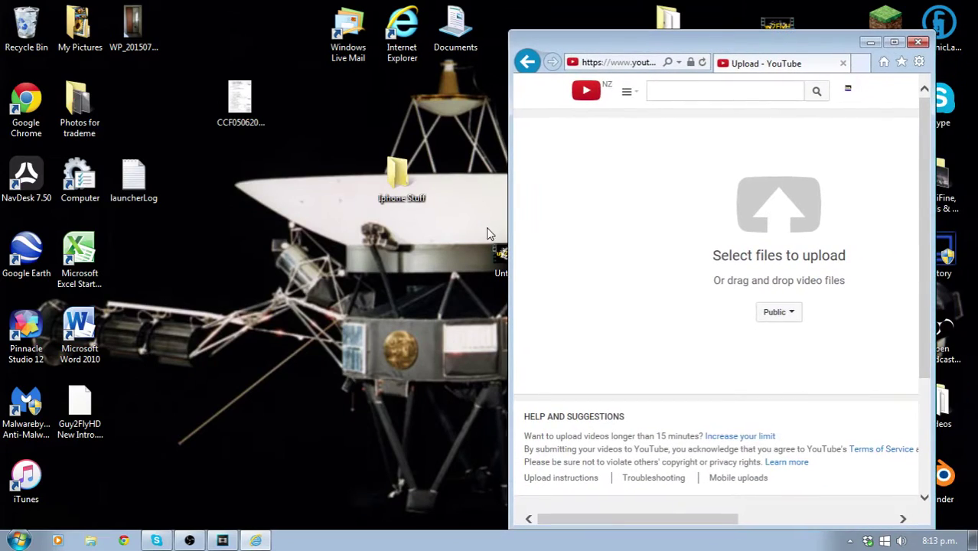
left_click_drag(502, 257, 769, 264)
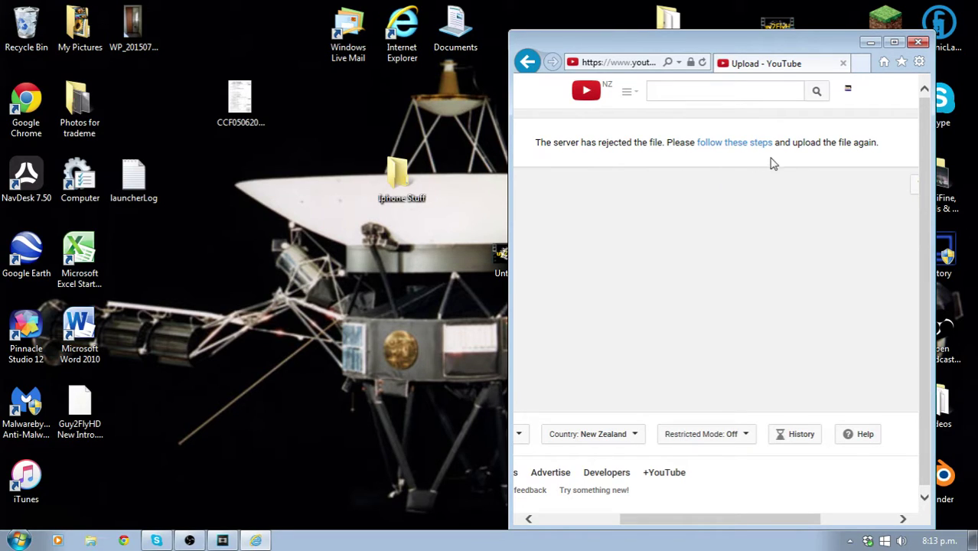
left_click(750, 143)
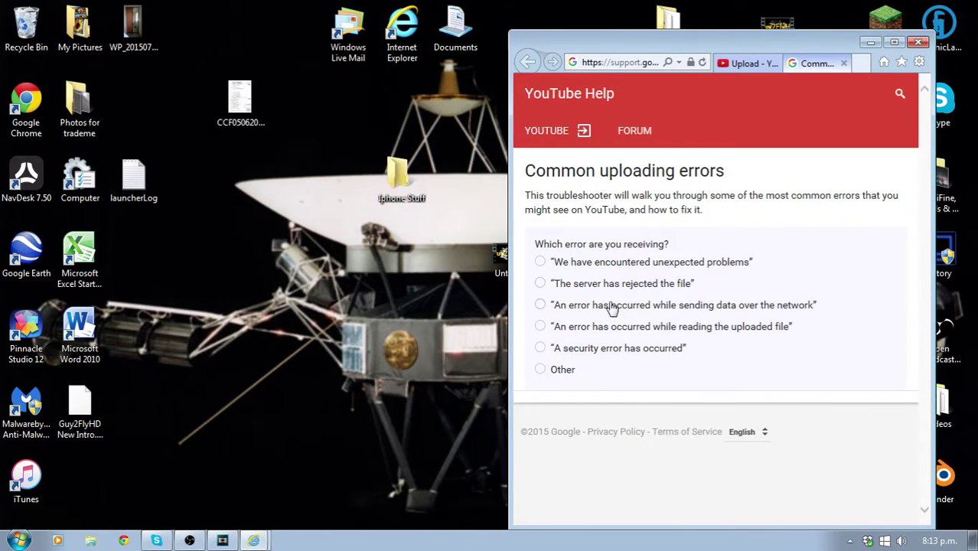
left_click(545, 286)
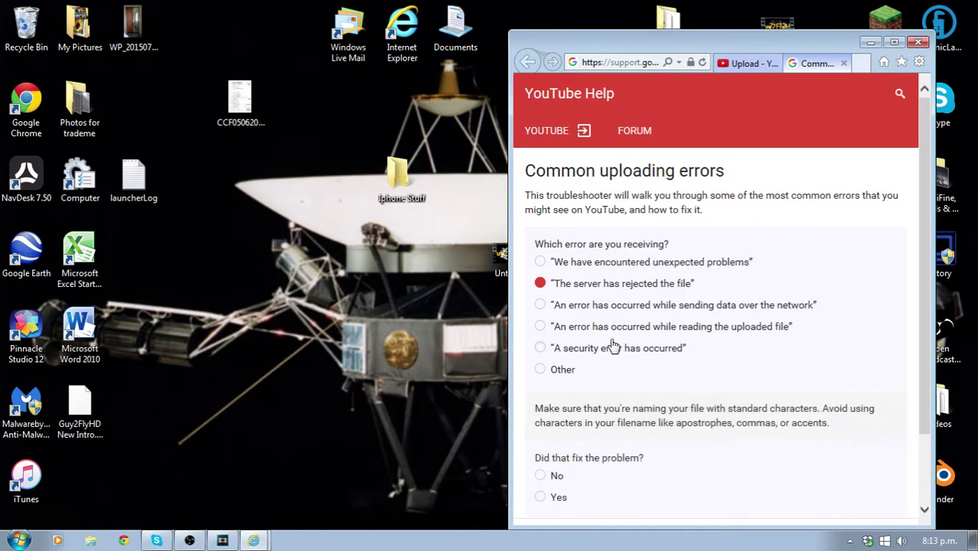
scroll(617, 459, "down", 1)
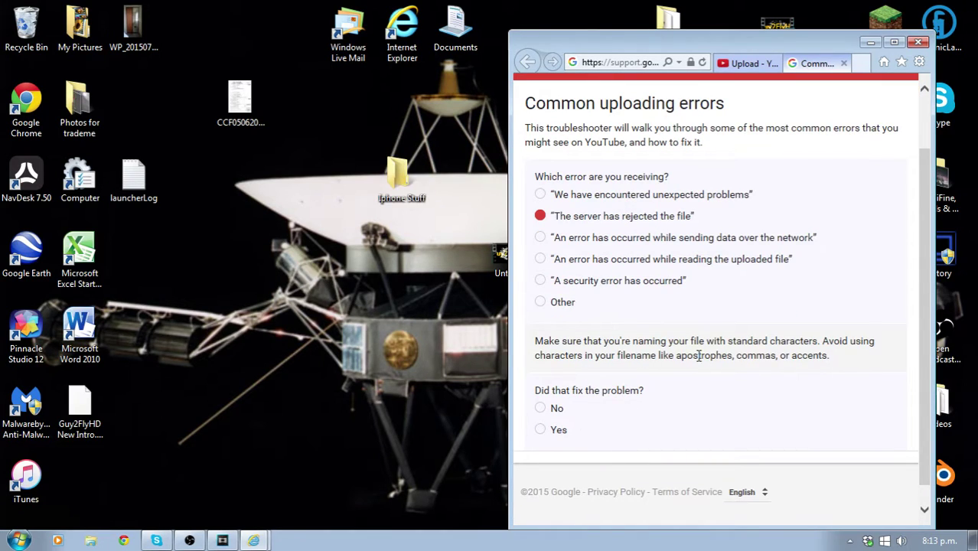
scroll(718, 333, "up", 1)
left_click(843, 65)
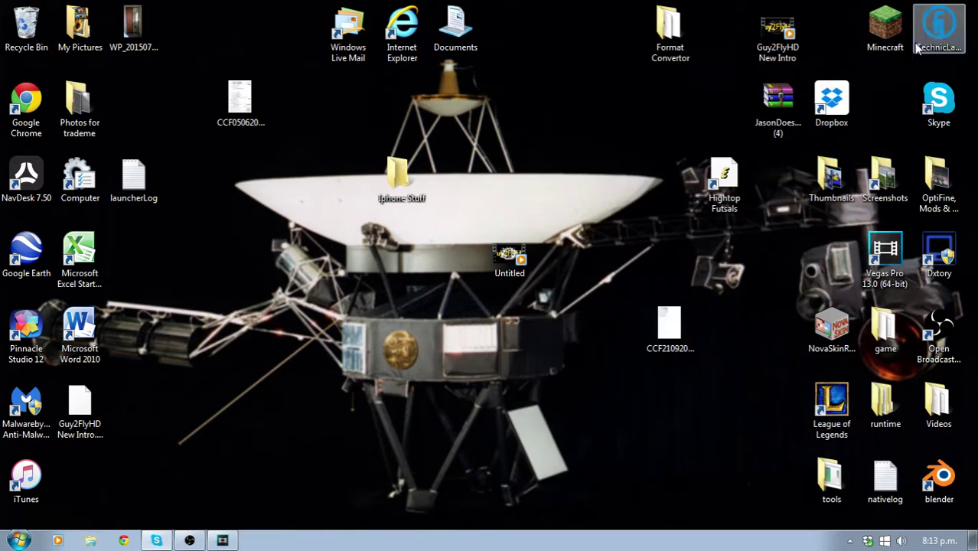
Step: Close the browser and restore the Vegas Pro window showing the Guy2FlyHD intro project
left_click(918, 43)
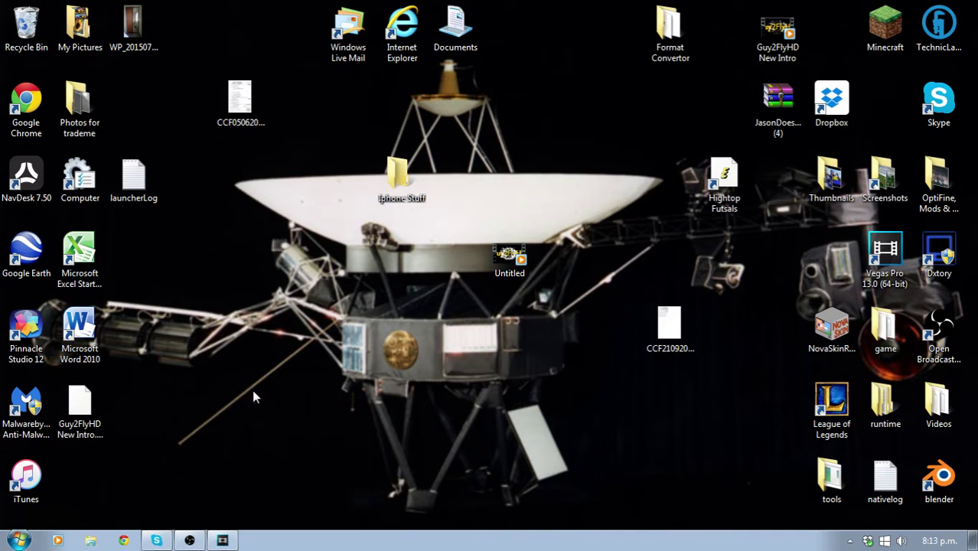
left_click(222, 540)
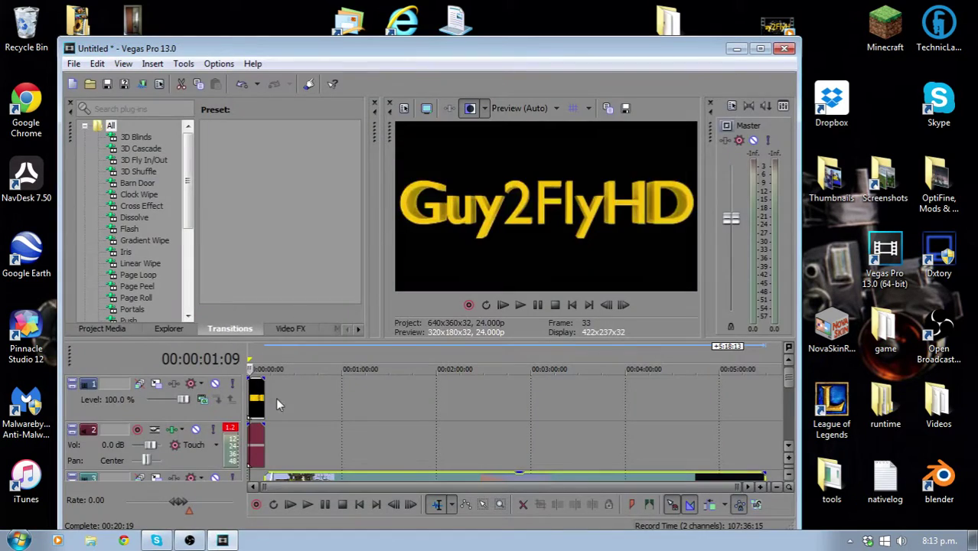
left_click(224, 540)
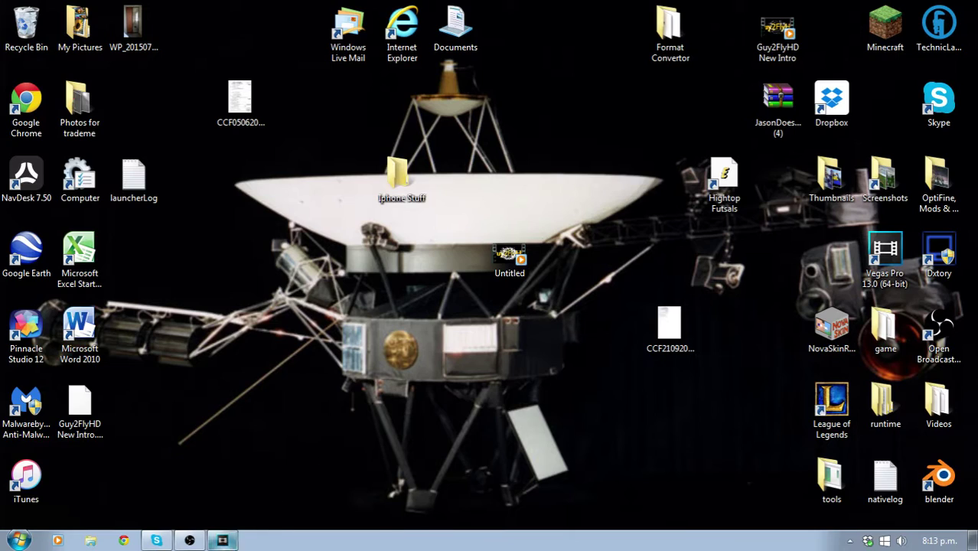
left_click(222, 540)
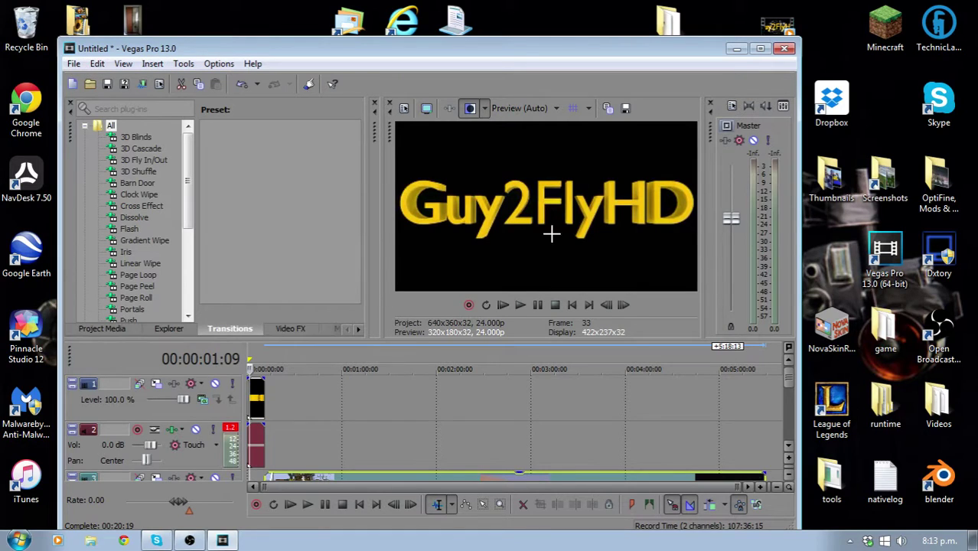
Step: In Render As, browse the output formats and settle on MainConcept AVC/AAC
left_click(74, 65)
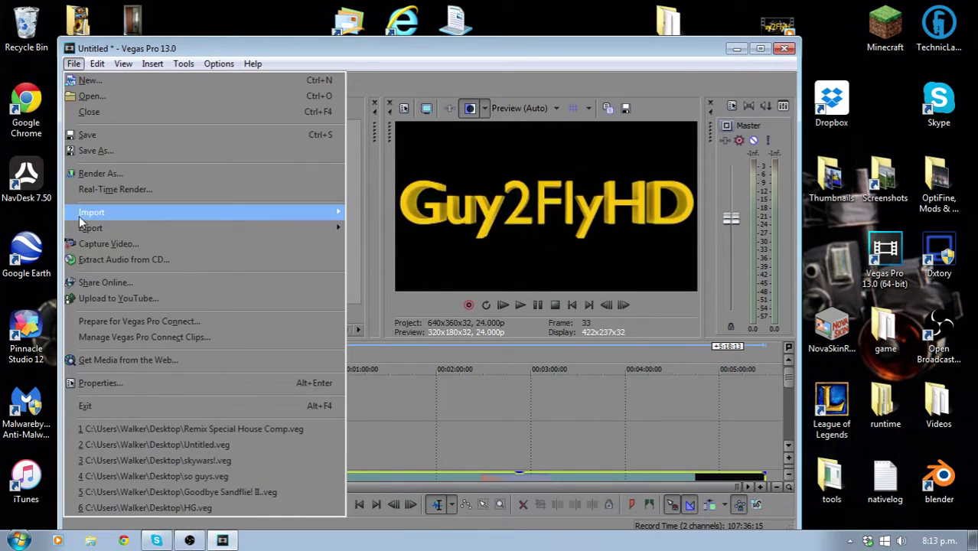
left_click(117, 174)
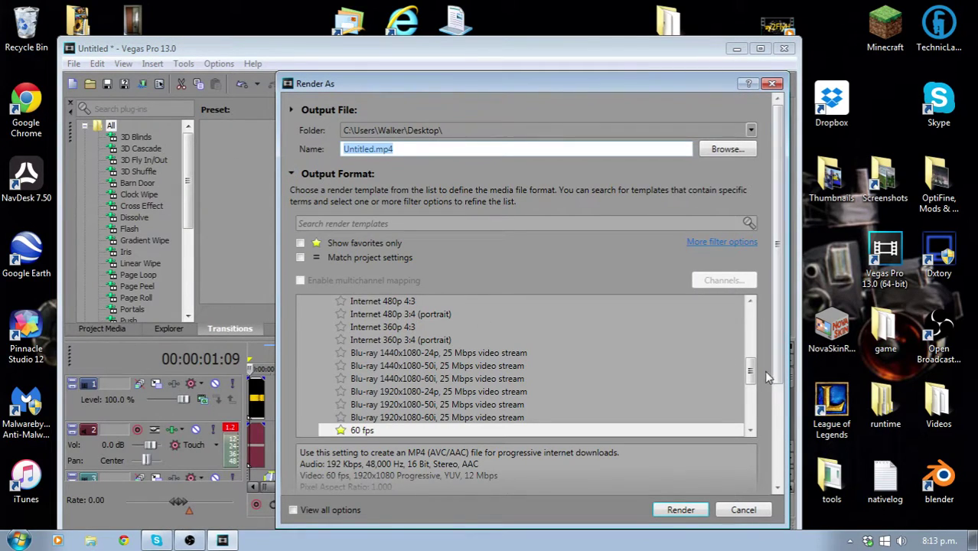
scroll(526, 370, "up", 10)
left_click(303, 360)
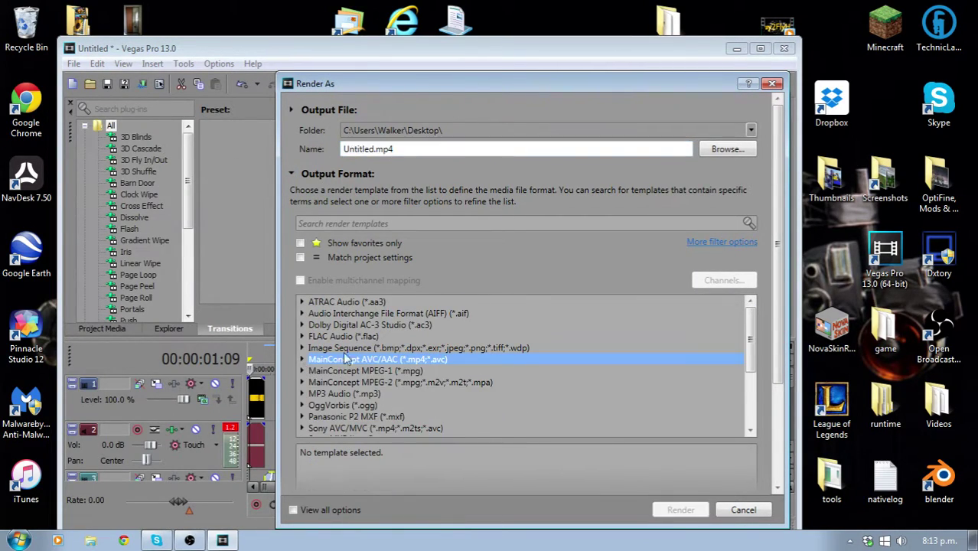
left_click(400, 316)
left_click_drag(750, 323, 750, 376)
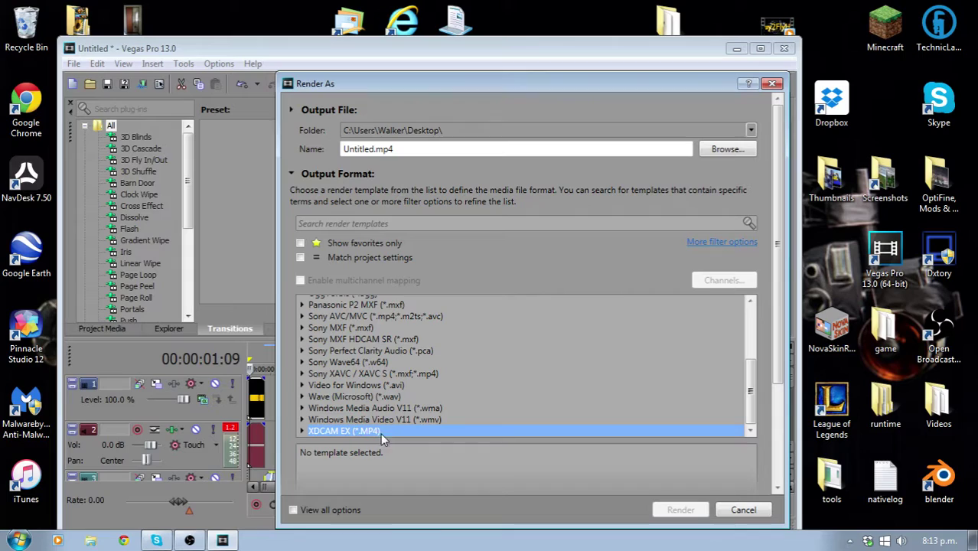
left_click(399, 352)
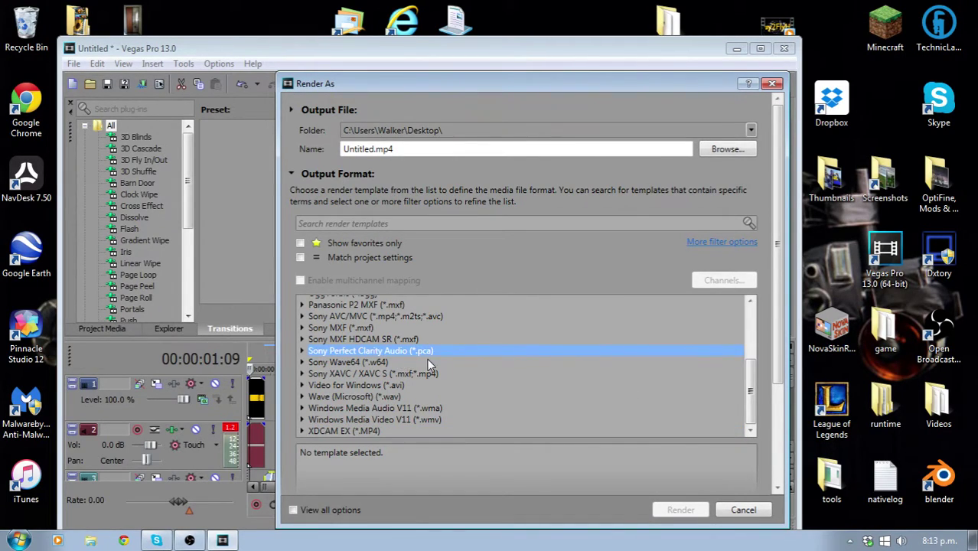
left_click(370, 329)
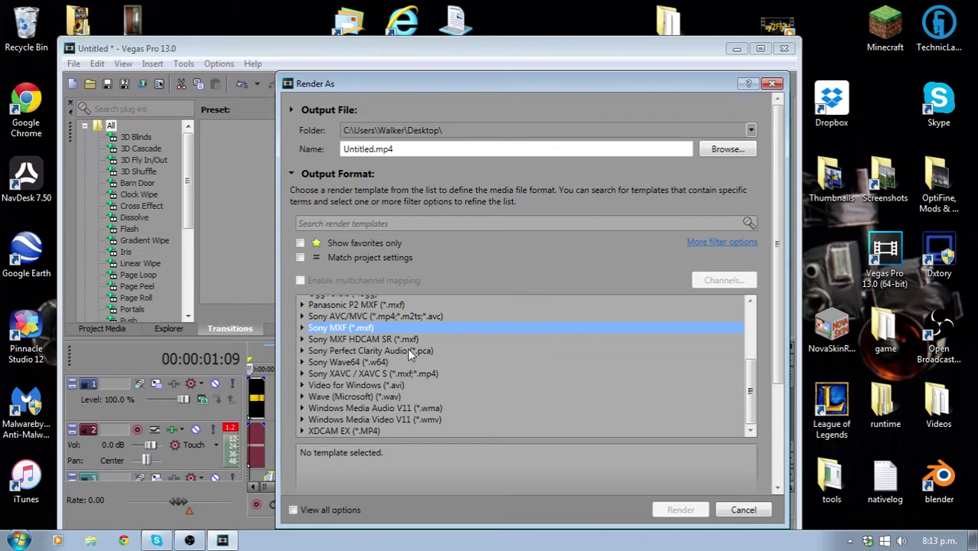
left_click(389, 317)
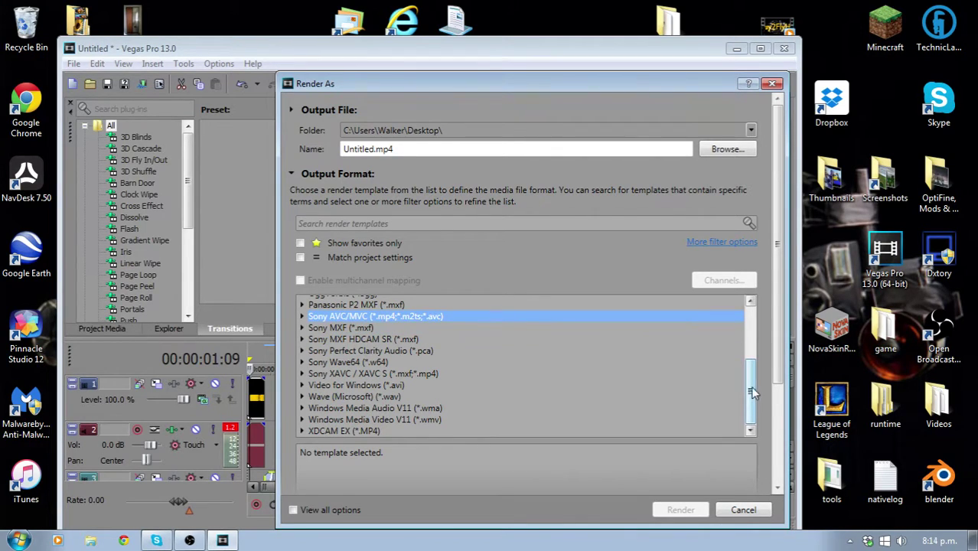
left_click_drag(751, 389, 759, 316)
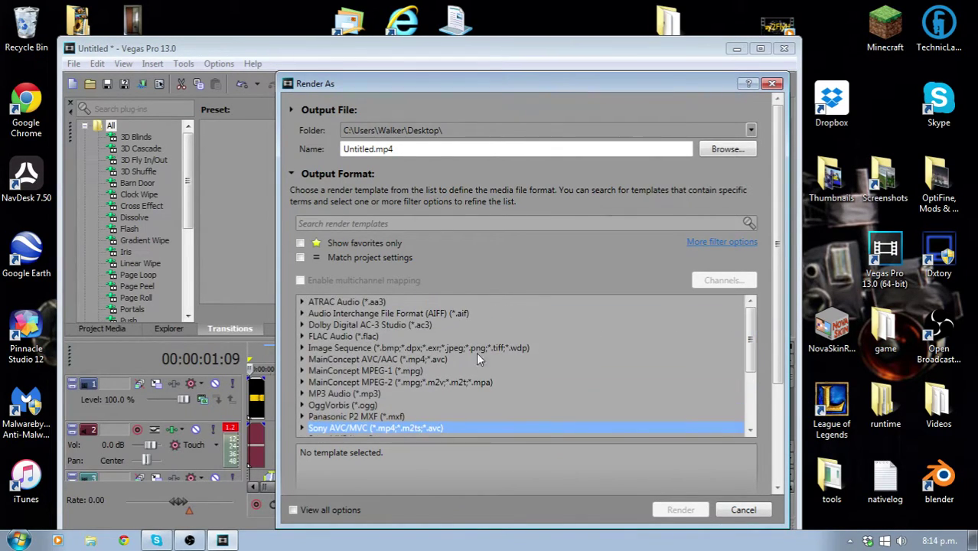
left_click(381, 362)
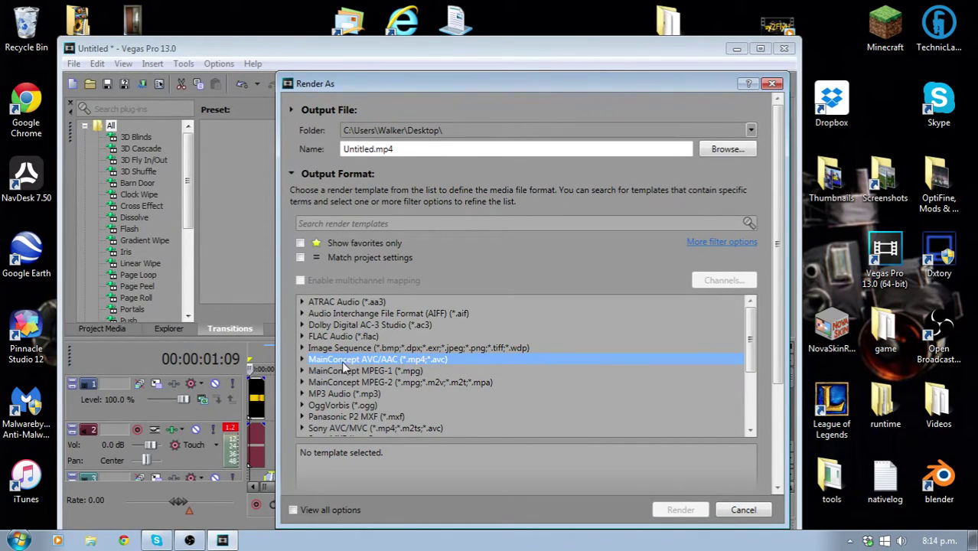
Step: Compare the Internet HD 1080p template with the custom 60 fps template, leaving 60 fps selected
left_click(302, 359)
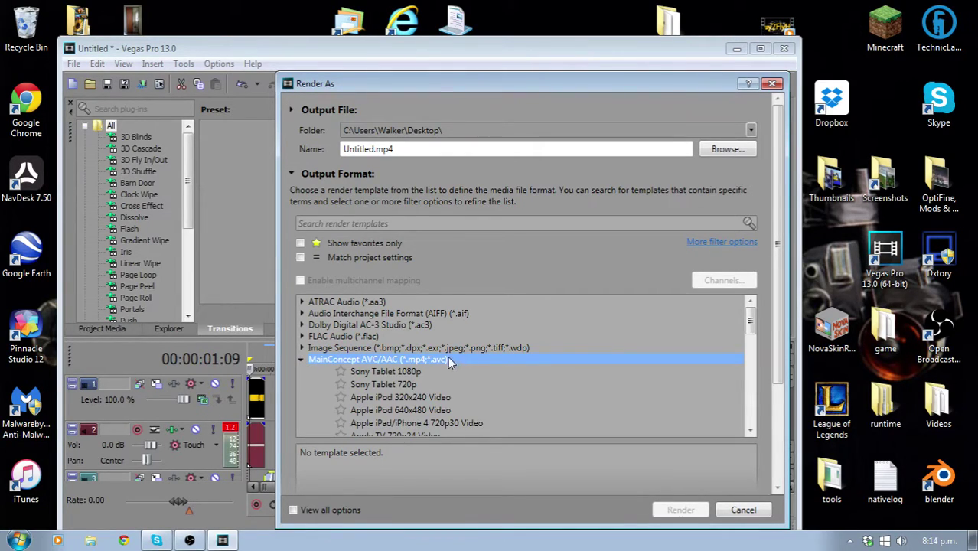
scroll(429, 364, "down", 3)
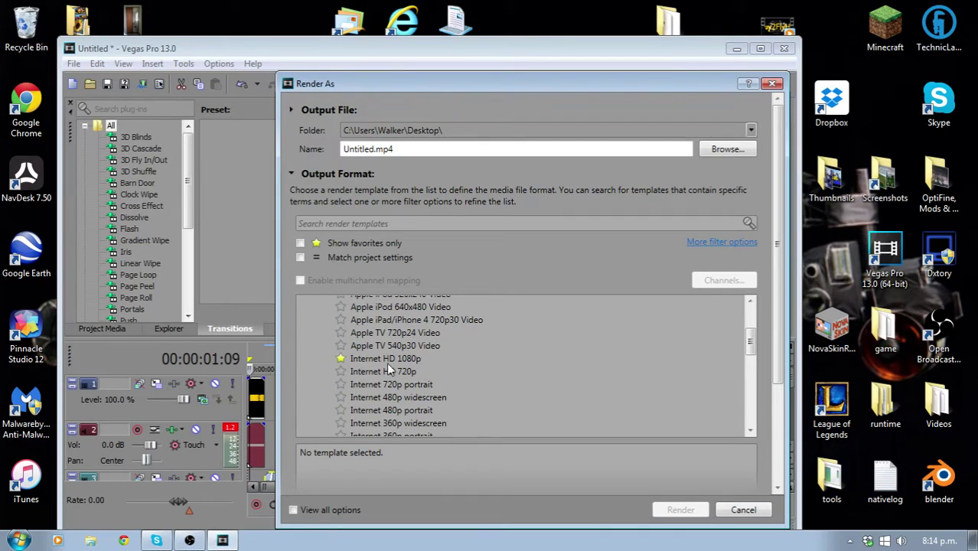
left_click(380, 358)
scroll(402, 359, "down", 1)
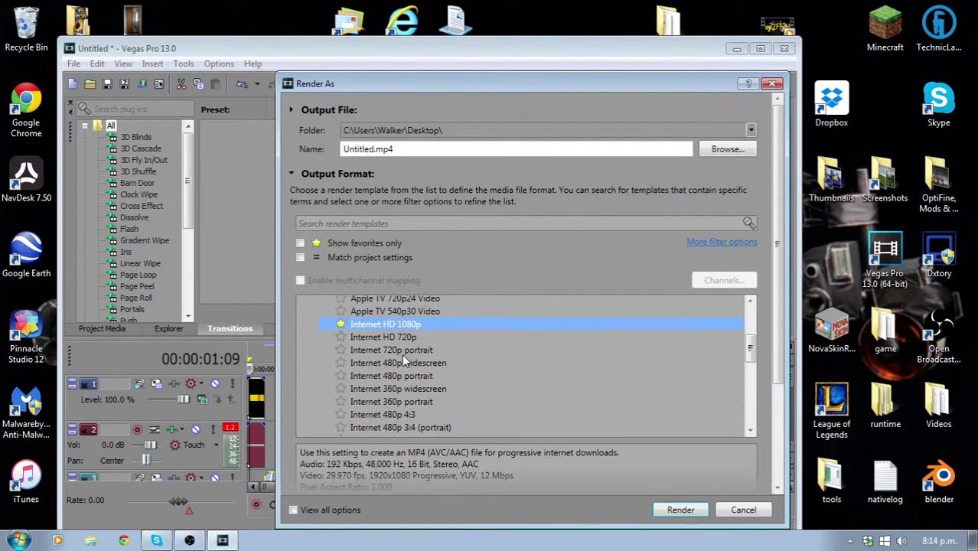
scroll(394, 337, "down", 6)
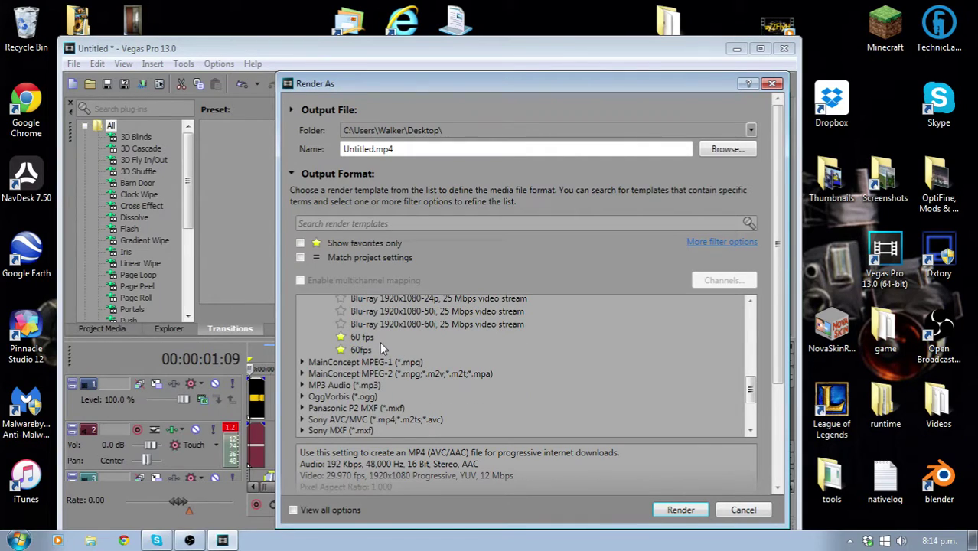
left_click(377, 339)
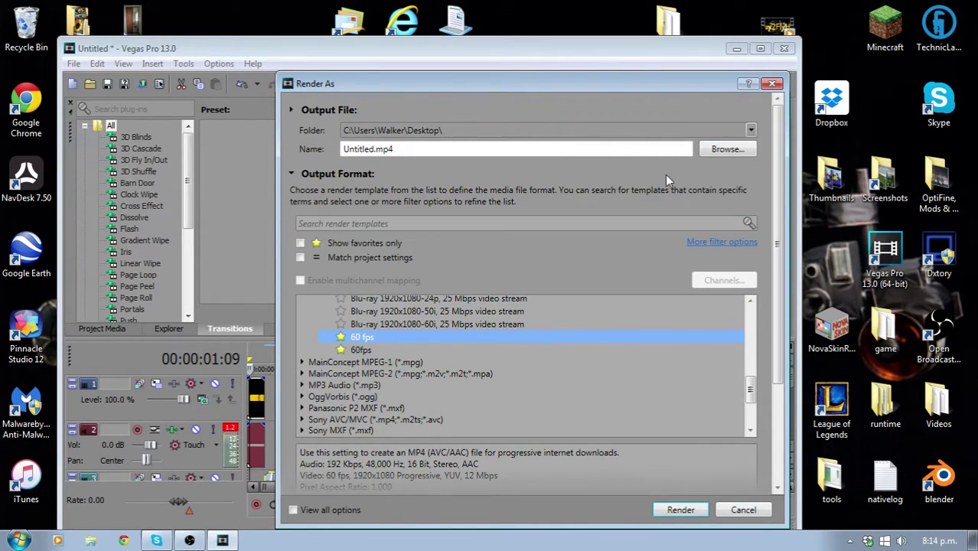
left_click(772, 83)
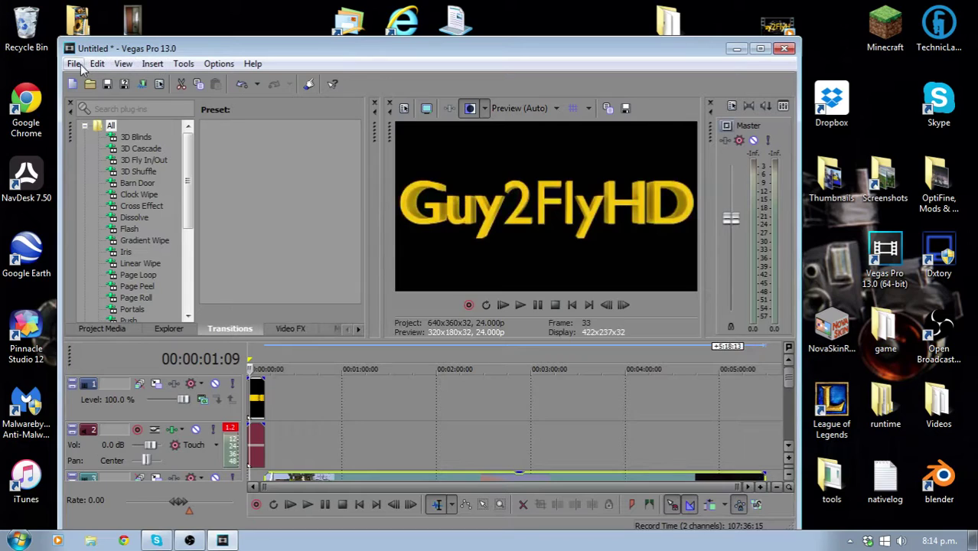
left_click(81, 65)
left_click(86, 81)
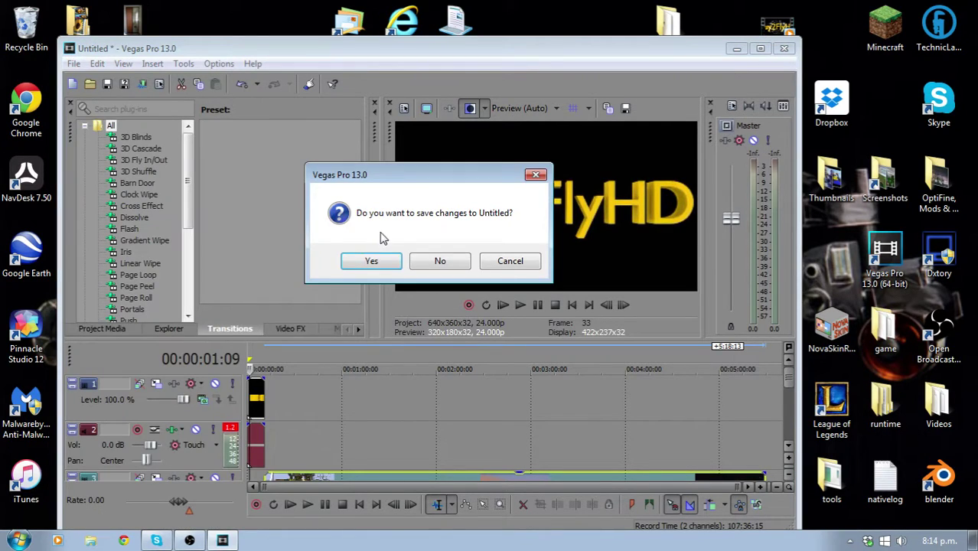
left_click(419, 262)
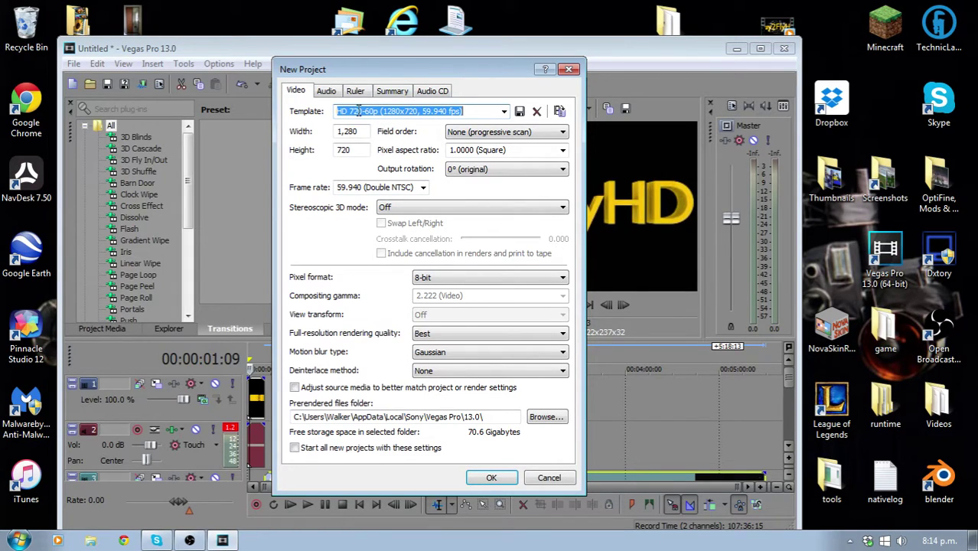
left_click(503, 112)
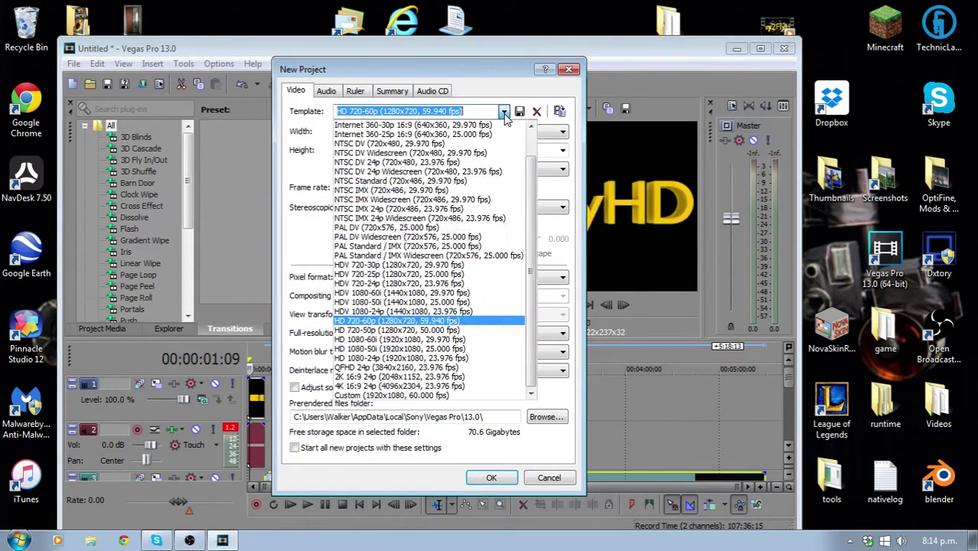
left_click(396, 322)
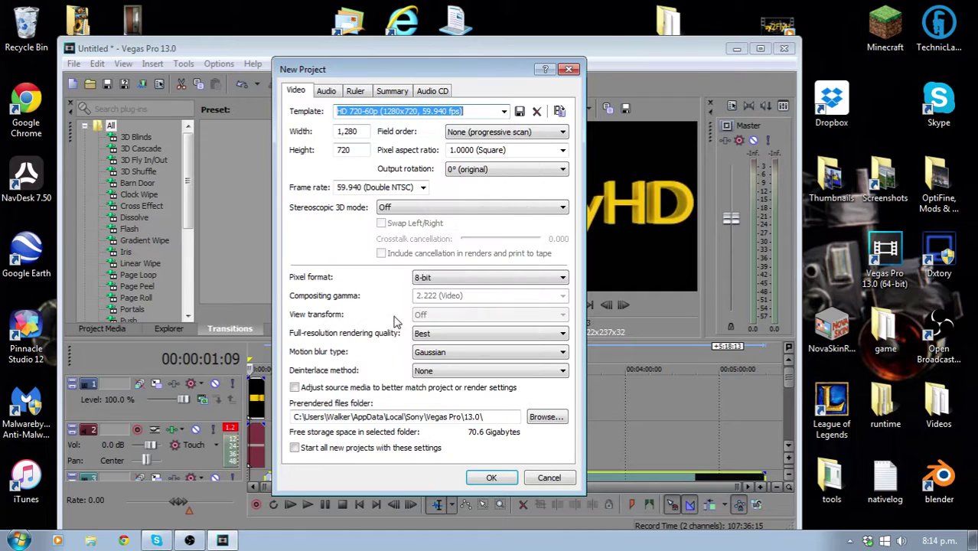
left_click(324, 92)
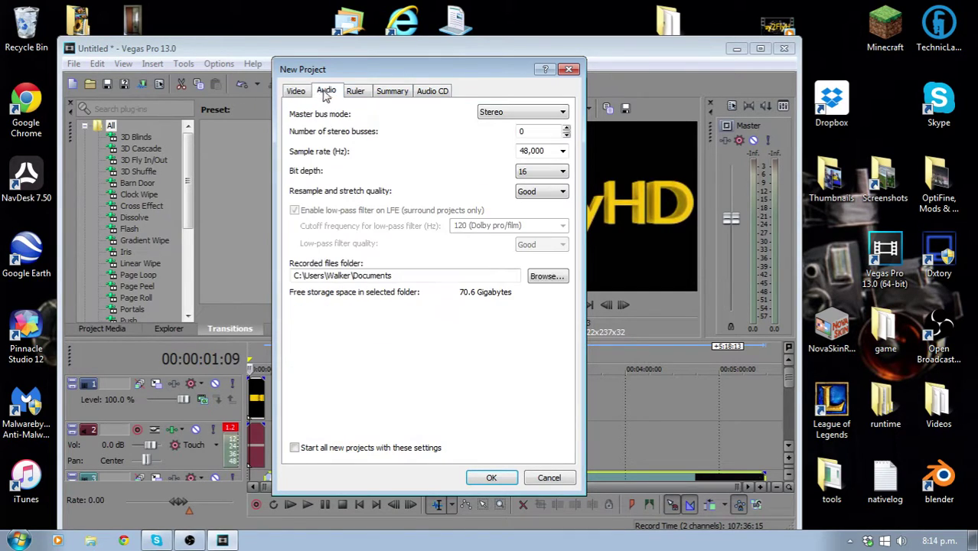
left_click(355, 91)
left_click(291, 91)
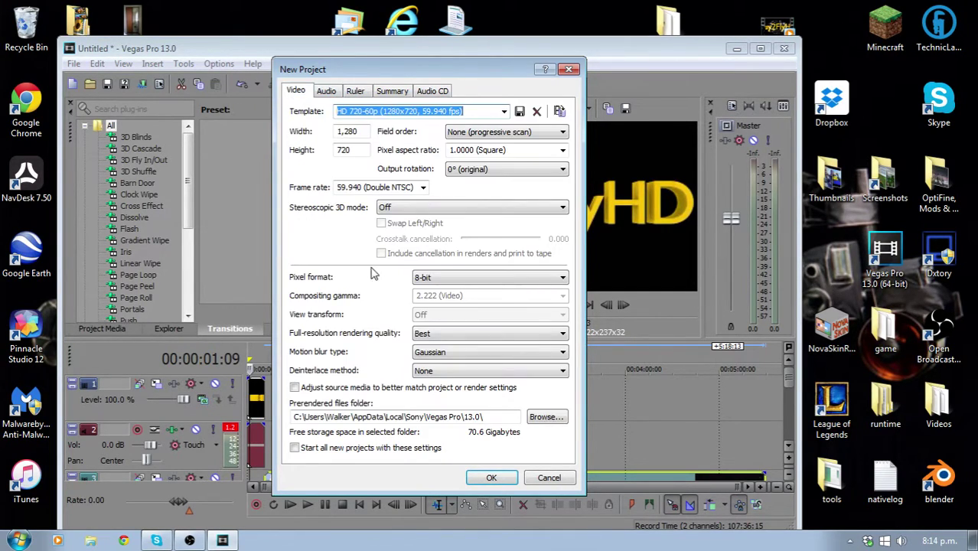
left_click(491, 478)
Step: Reopen File > Render As with the 60 fps MainConcept AVC/AAC template still selected
left_click(74, 65)
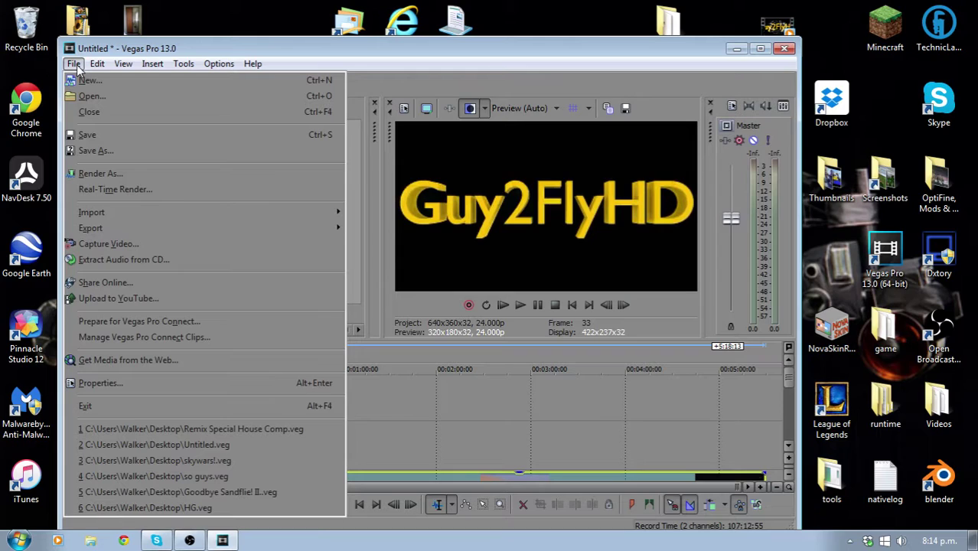
left_click(119, 173)
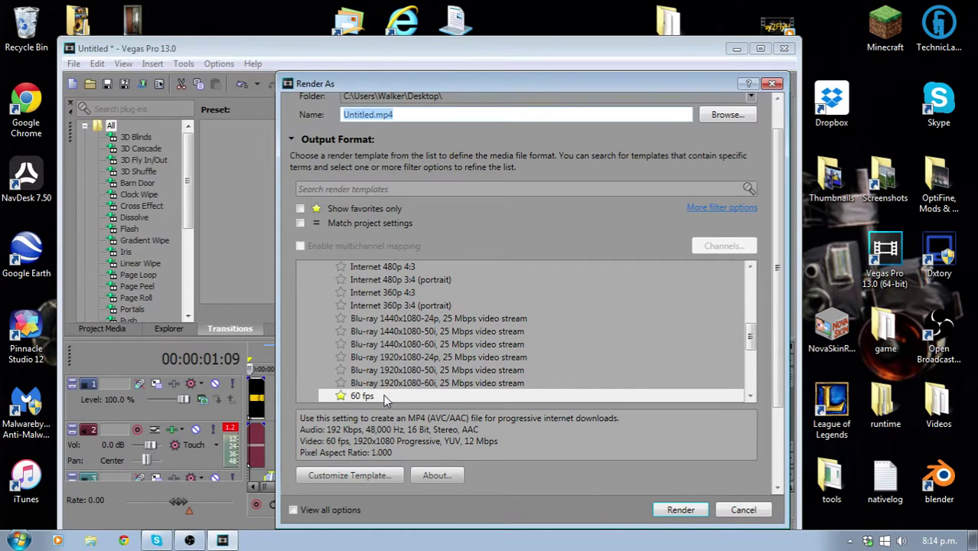
Step: Review the 60 fps template's Video, Audio, System and Project tabs (1920x1080, 60 fps, 48 kHz) unchanged
left_click(378, 475)
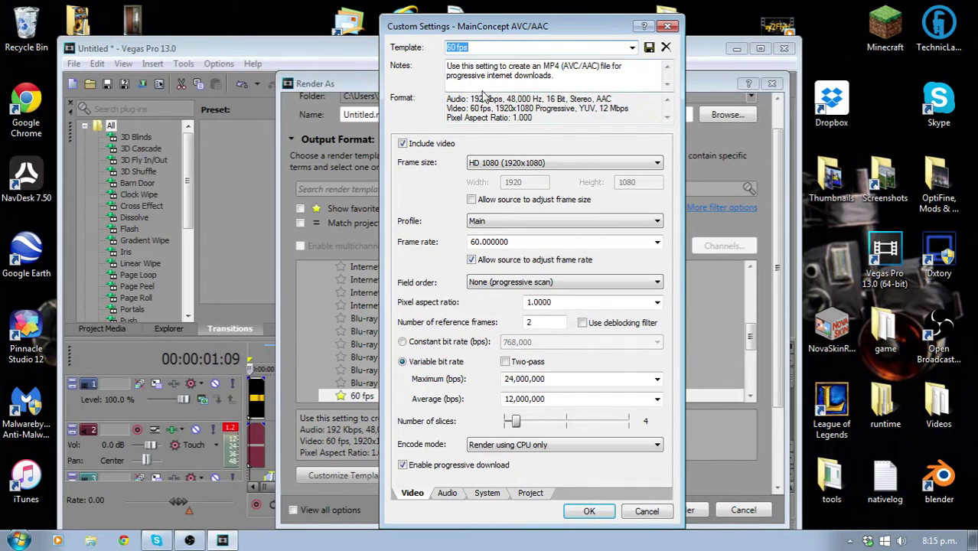
left_click(448, 494)
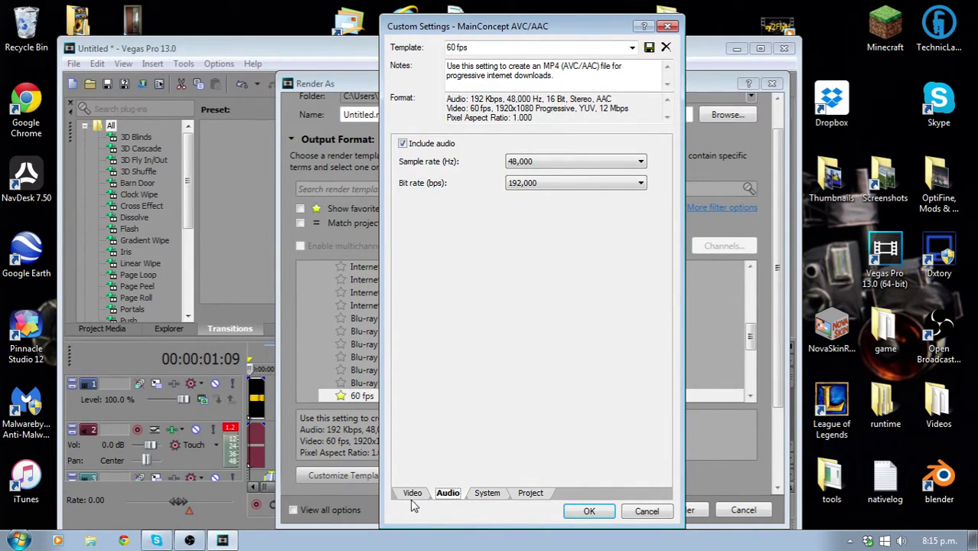
left_click(412, 494)
left_click(448, 494)
left_click(487, 494)
left_click(528, 495)
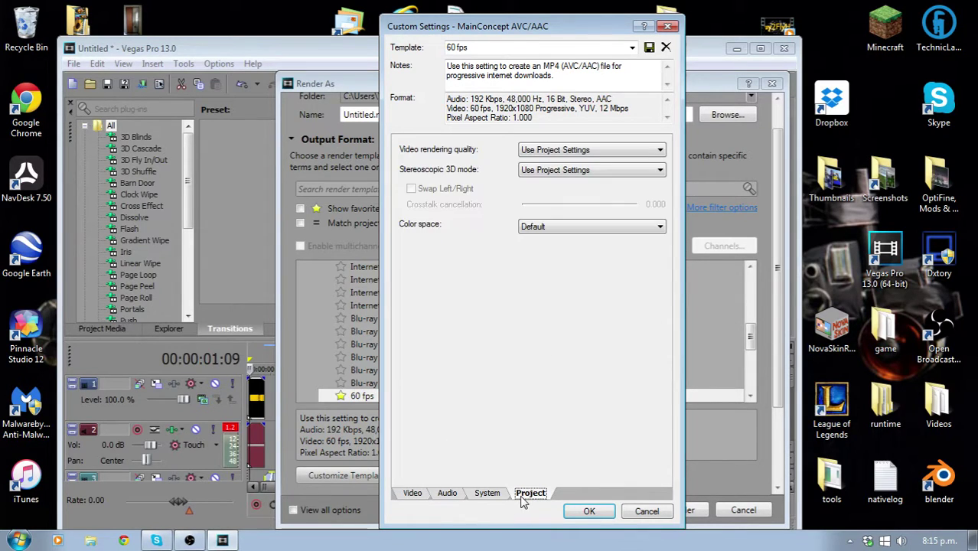
left_click(668, 28)
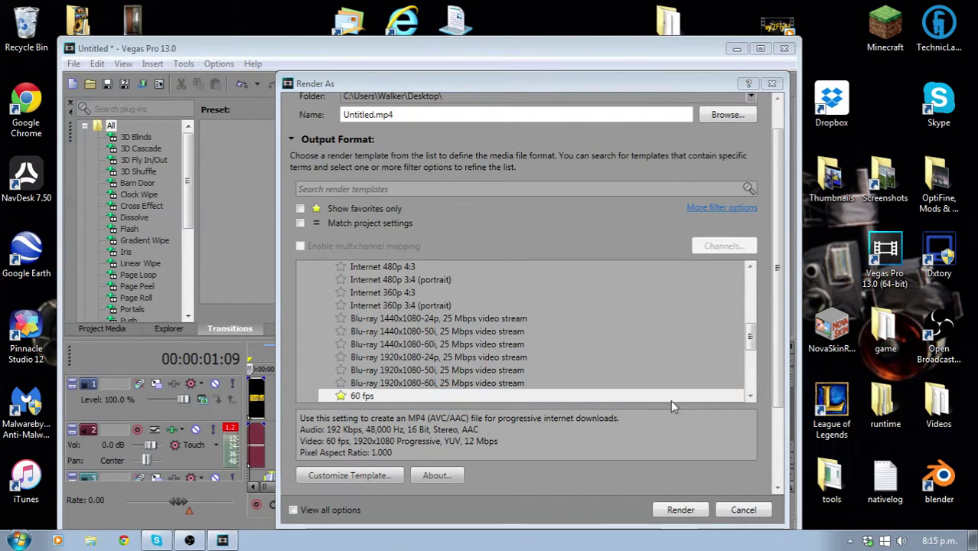
Step: Render the project with the 60 fps template, then quit Vegas without saving
left_click(682, 510)
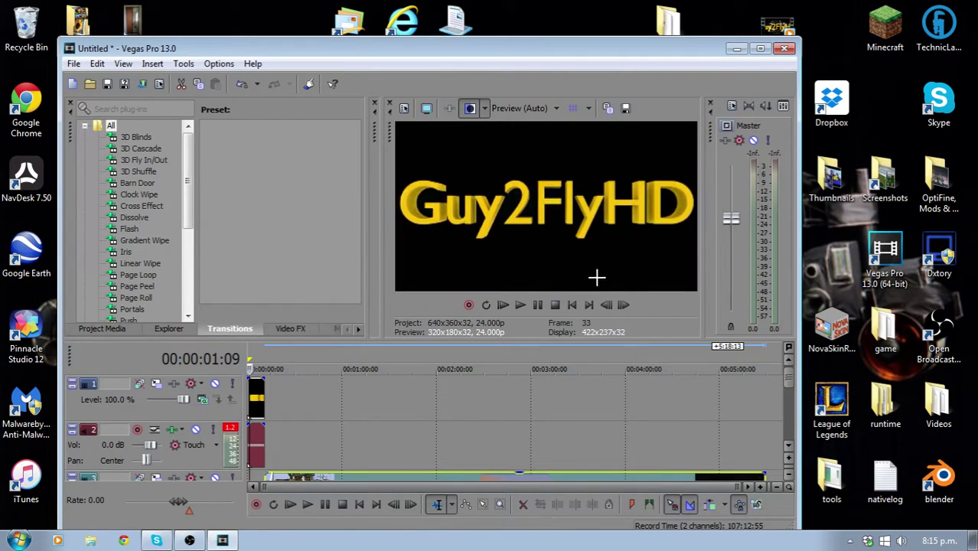
left_click(784, 49)
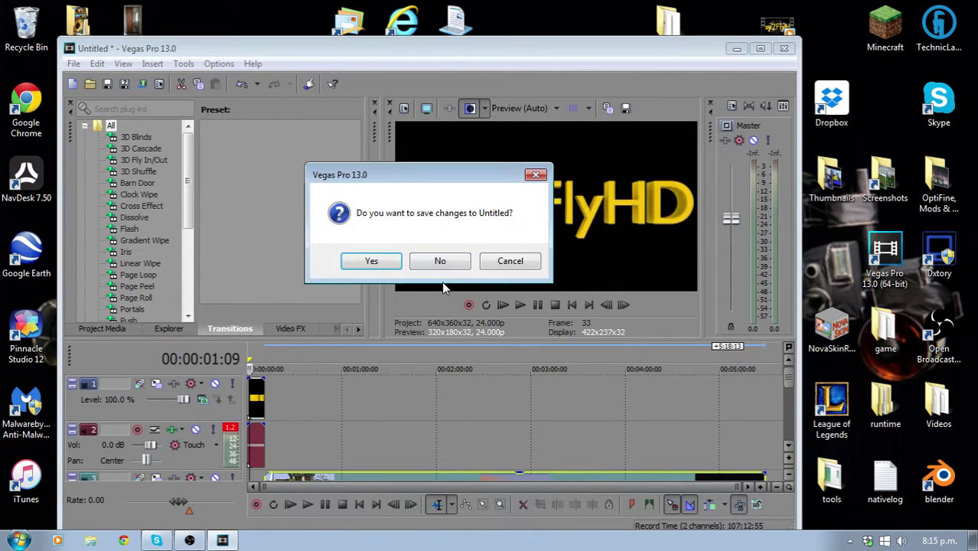
left_click(444, 261)
Step: Check the rendered Untitled MP4's properties (653 MB) and close the Properties window
right_click(506, 269)
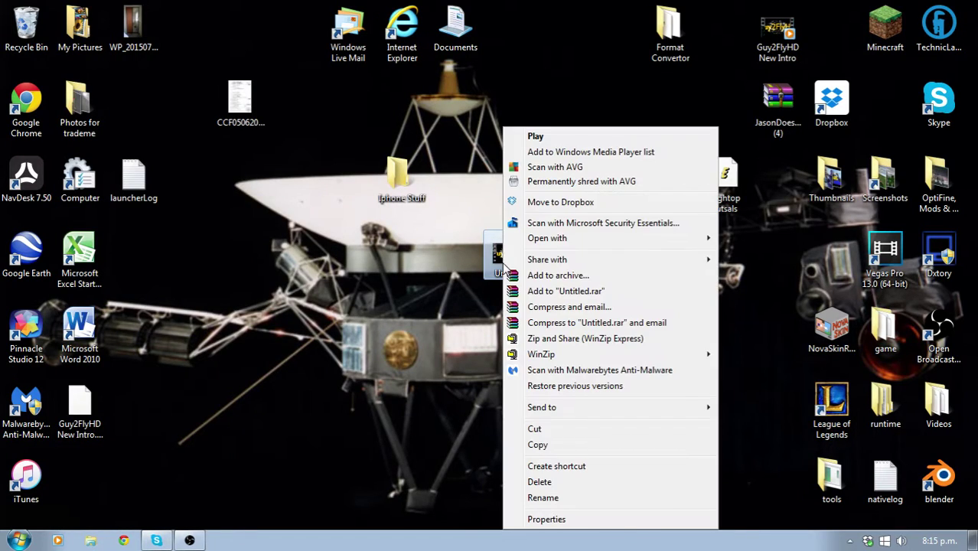
left_click(546, 519)
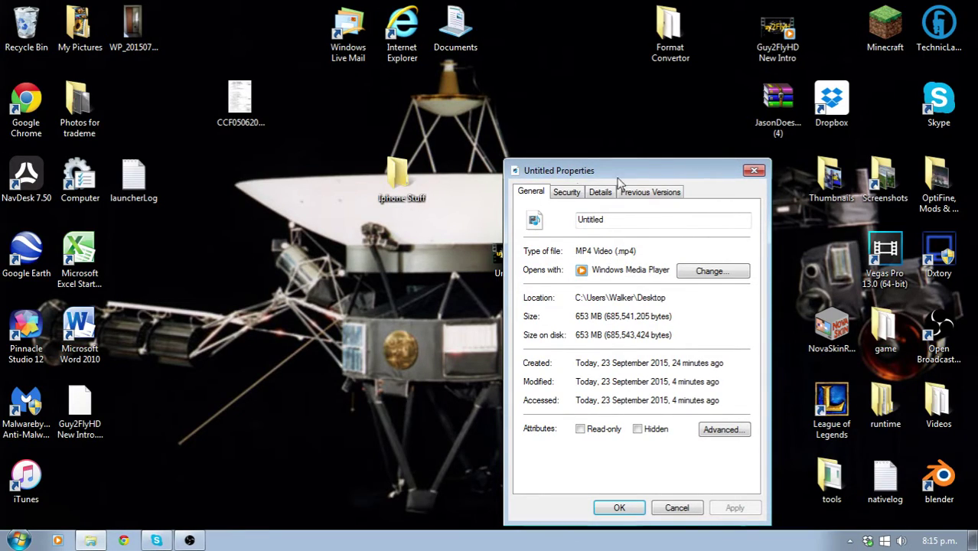
left_click(755, 170)
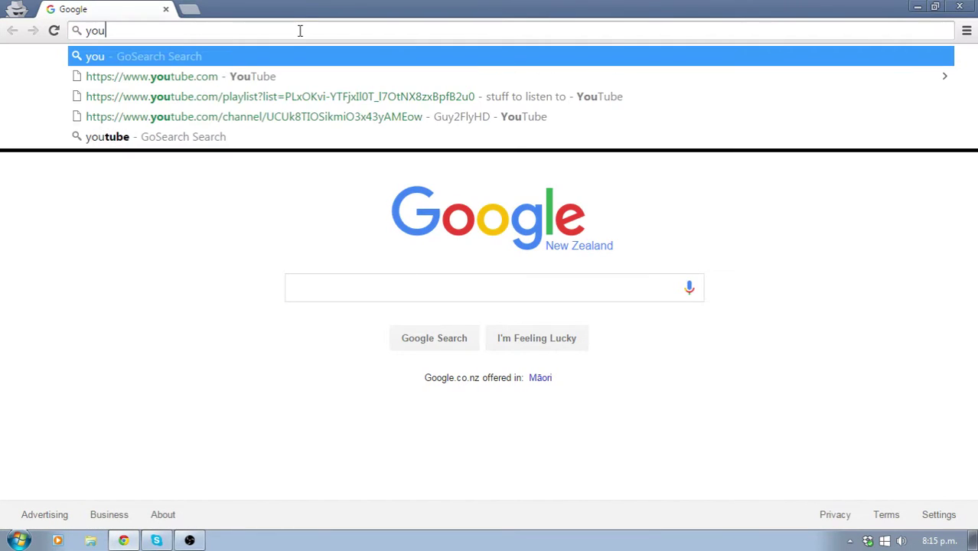
Step: Search for 'youtube' and open the YouTube site from the first result
type("tube")
key("Return")
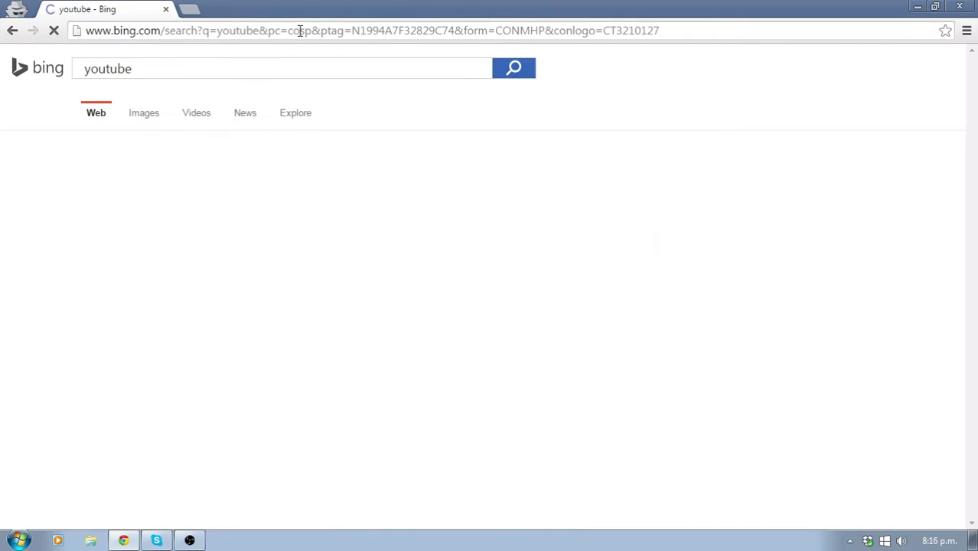
left_click(111, 177)
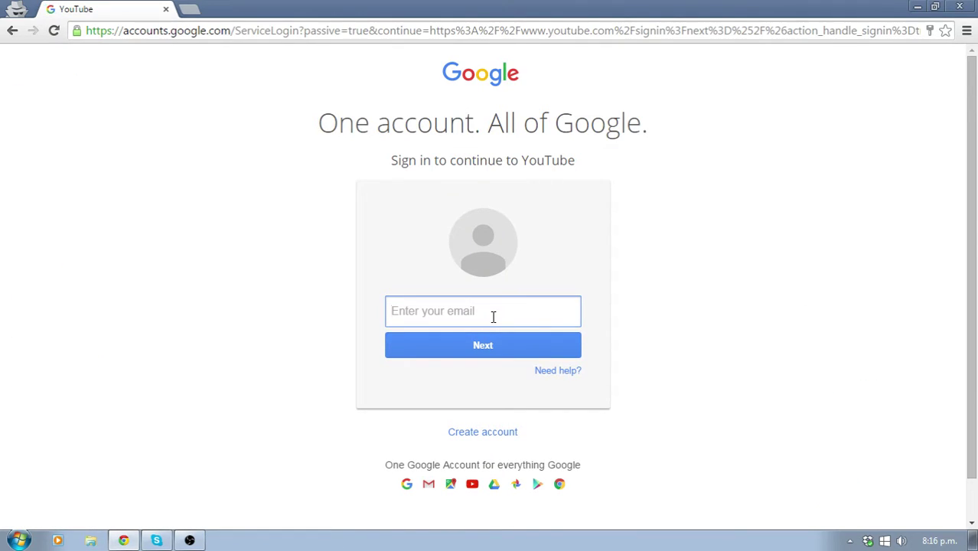
Step: Sign in with the suggested Google account e-mail address and the account password
type("thegold")
key("Down")
key("Return")
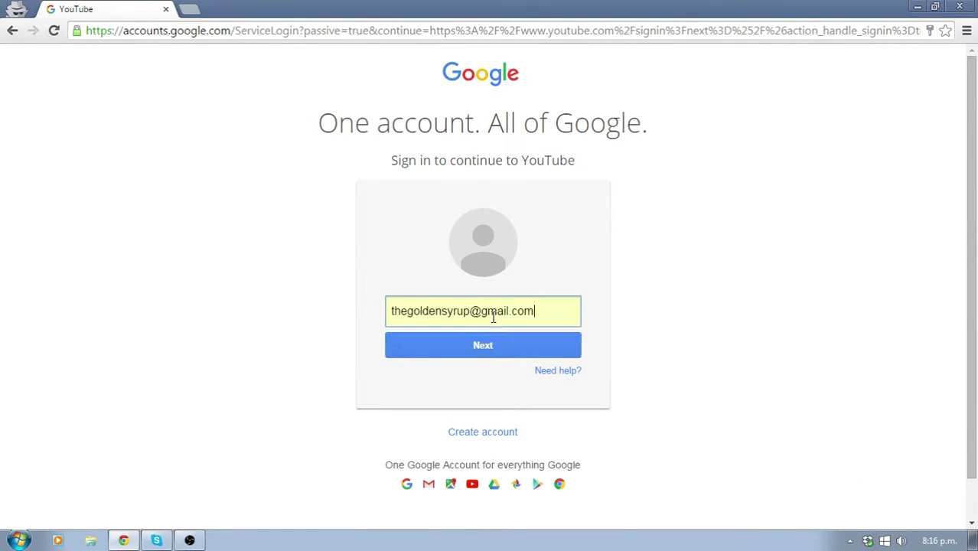
key("Return")
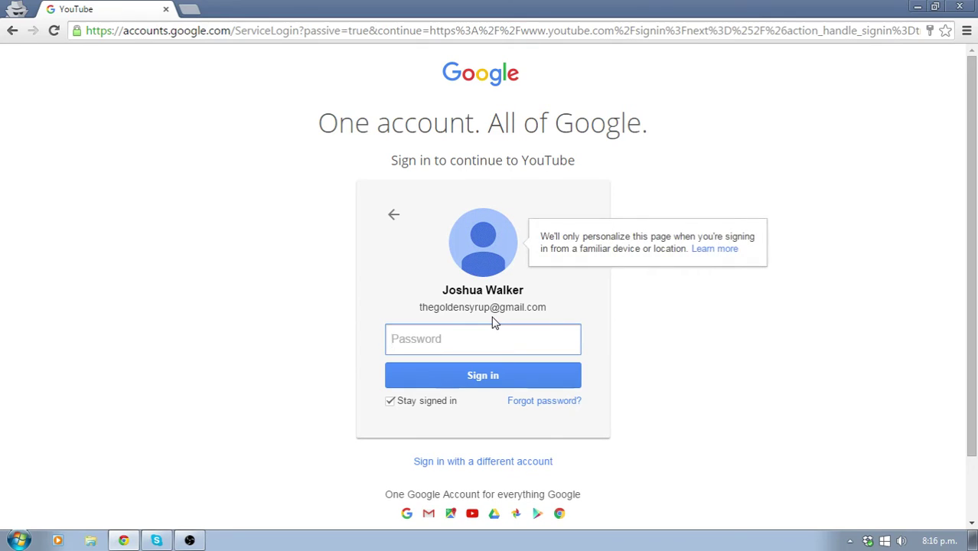
type("•")
key("BackSpace")
type("•••••••••••")
key("Return")
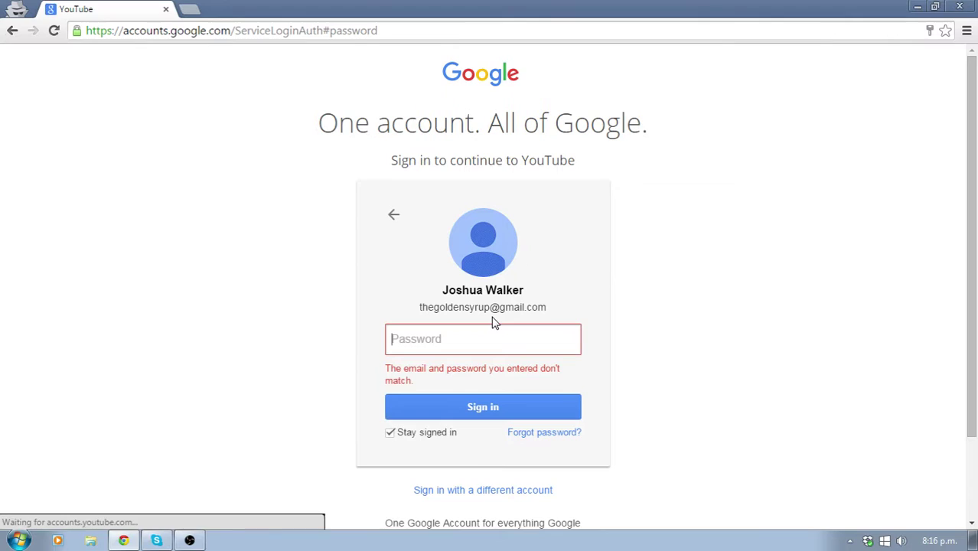
type("•••")
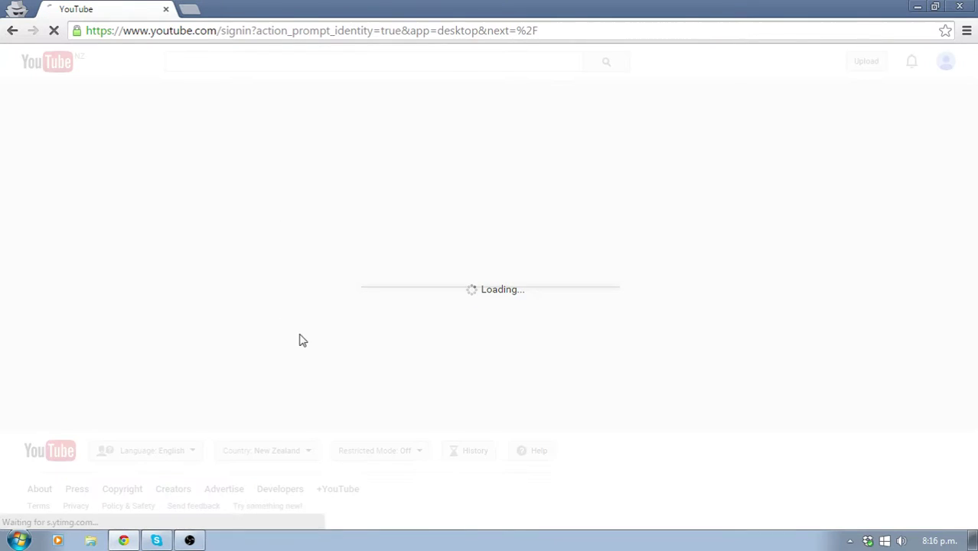
Step: Choose the Guy2FlyHD channel in 'Use YouTube as' and confirm
left_click(189, 540)
left_click(189, 540)
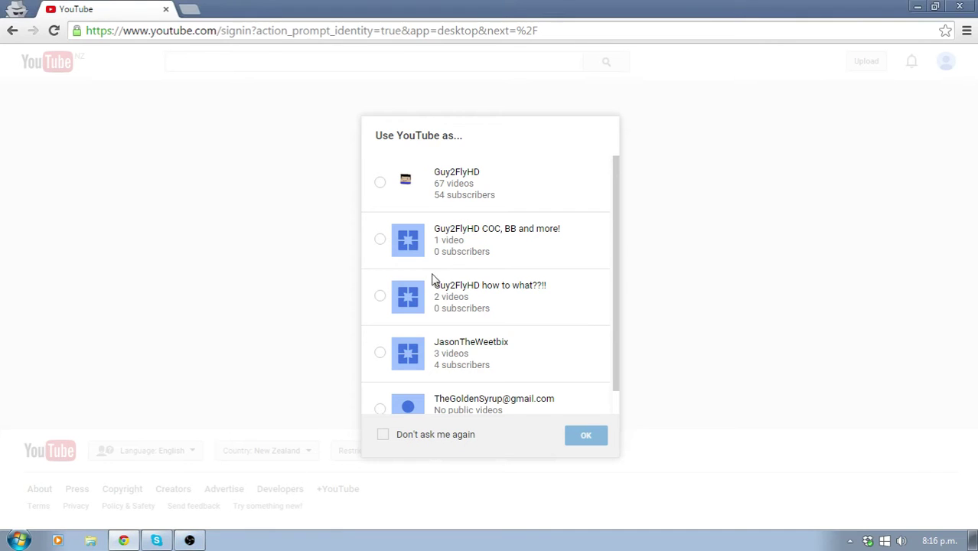
left_click(441, 192)
left_click(587, 436)
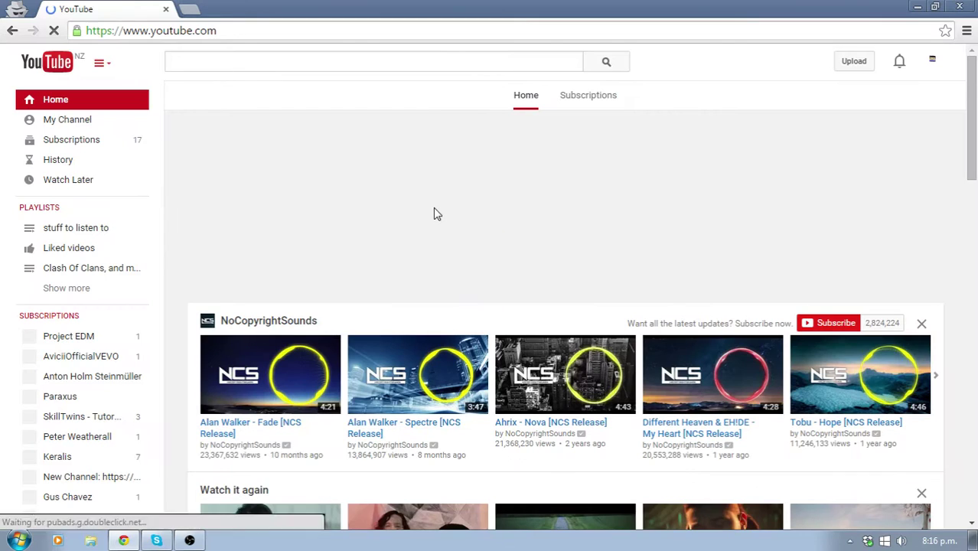
Step: Start uploading the Untitled video by dragging it from the desktop onto YouTube's upload page
left_click(853, 67)
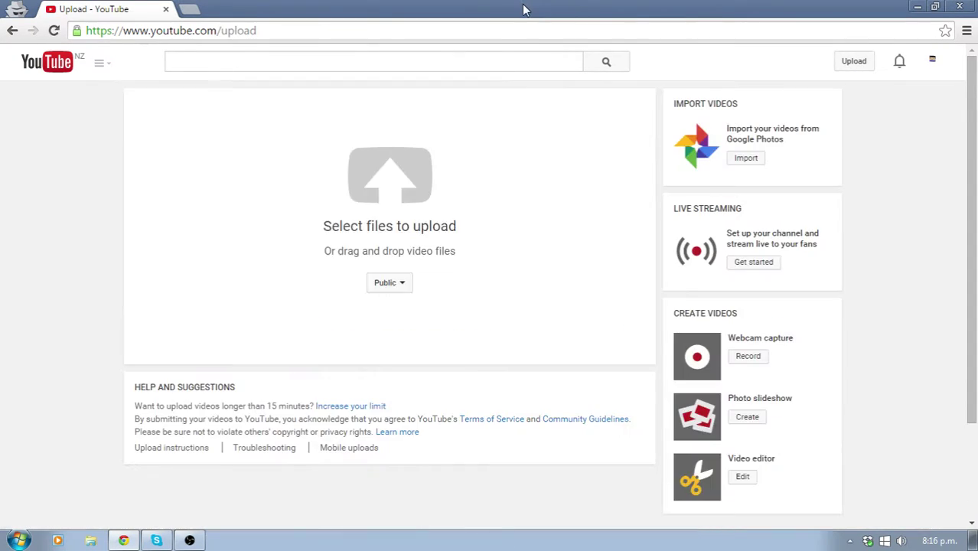
left_click_drag(526, 9, 717, 29)
left_click_drag(509, 257, 804, 222)
double_click(739, 42)
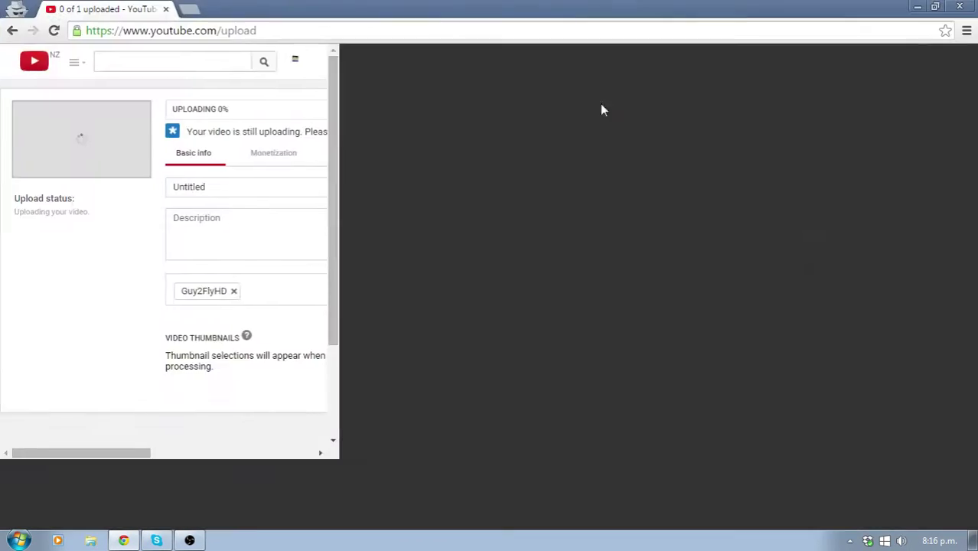
Step: Title the video 'How to English w/Guy2FlyHD ep.4 Essay's', describe it 'yup what', add Essay and Writing tags
left_click_drag(389, 192, 255, 194)
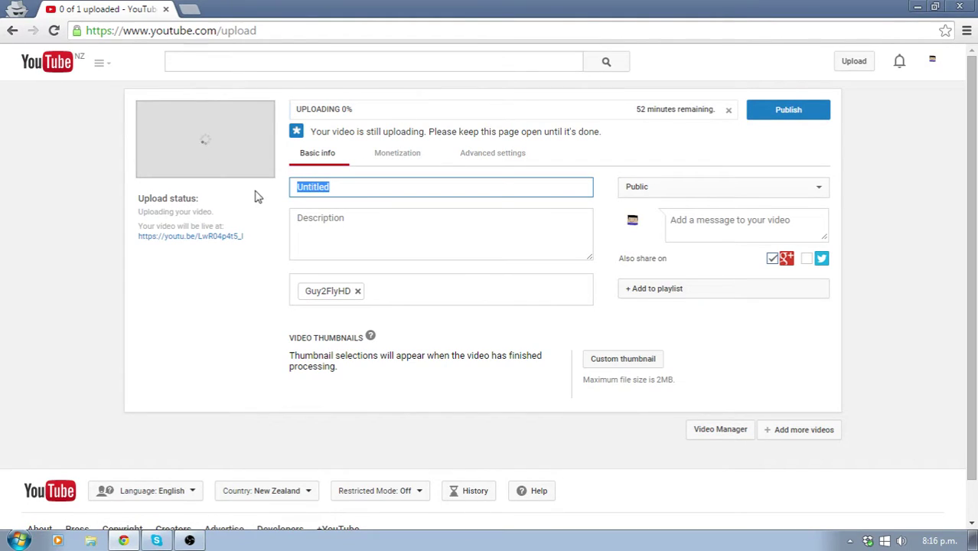
key("BackSpace")
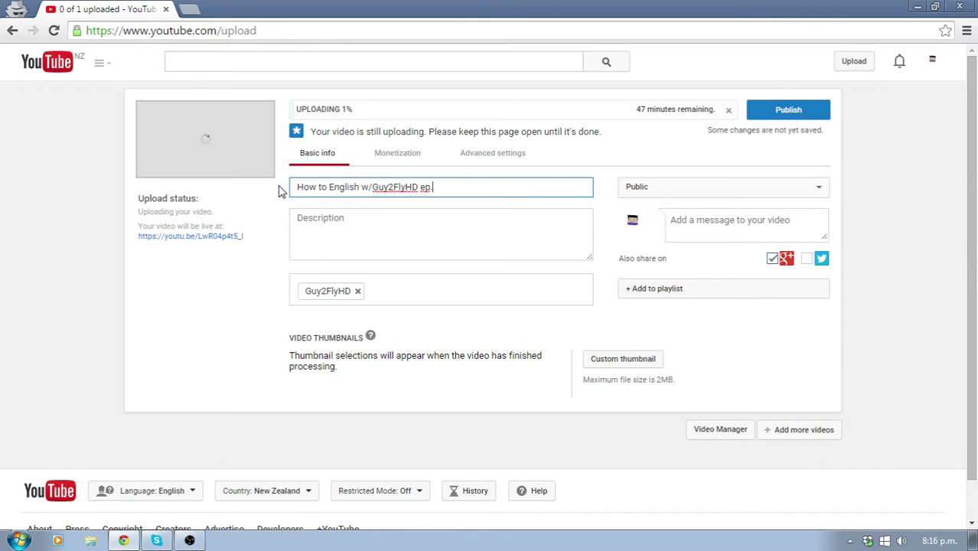
type("ep.4 Essay's")
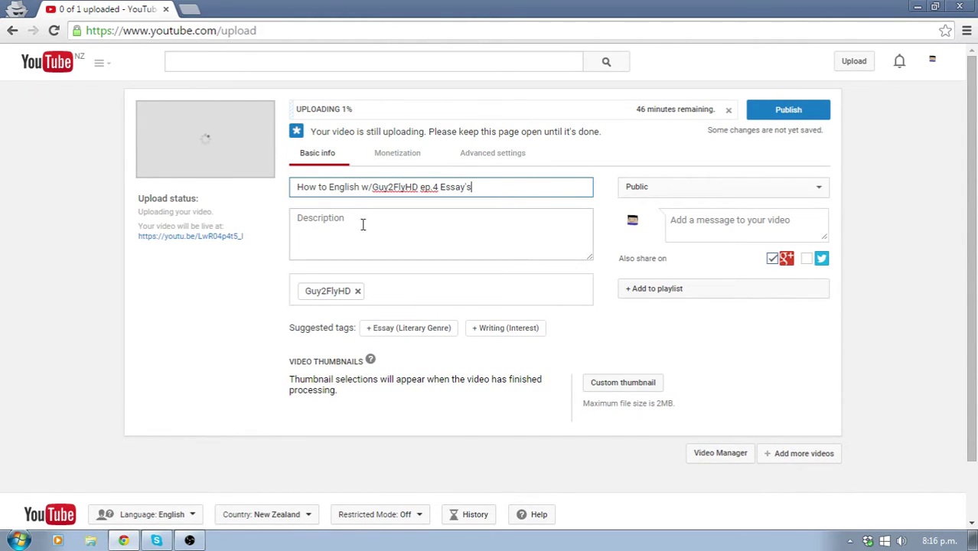
left_click(338, 226)
type("yu")
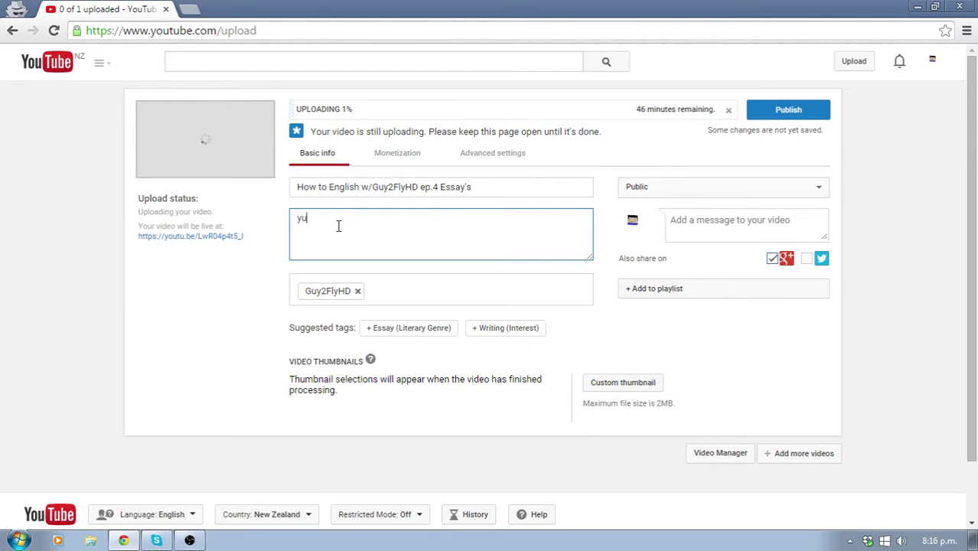
type("p what it says in the title")
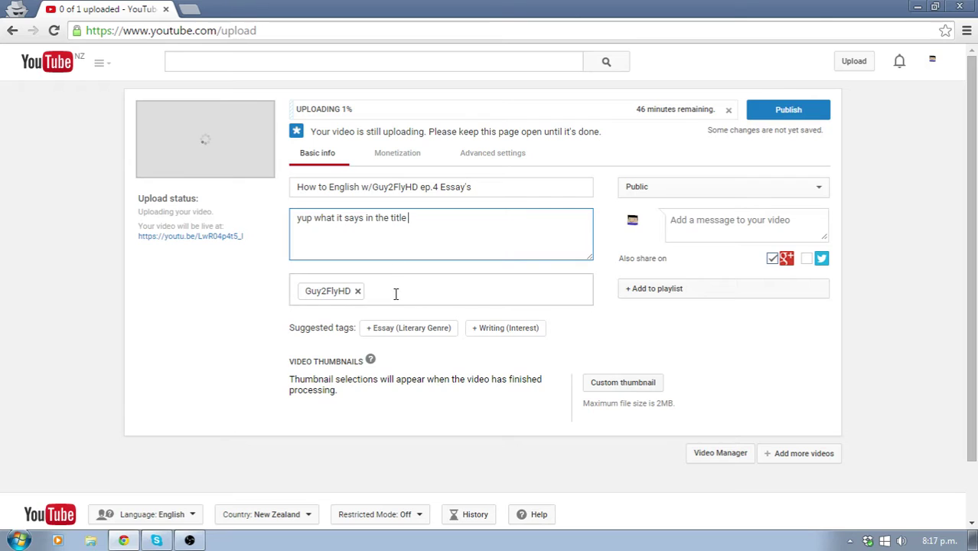
left_click(408, 328)
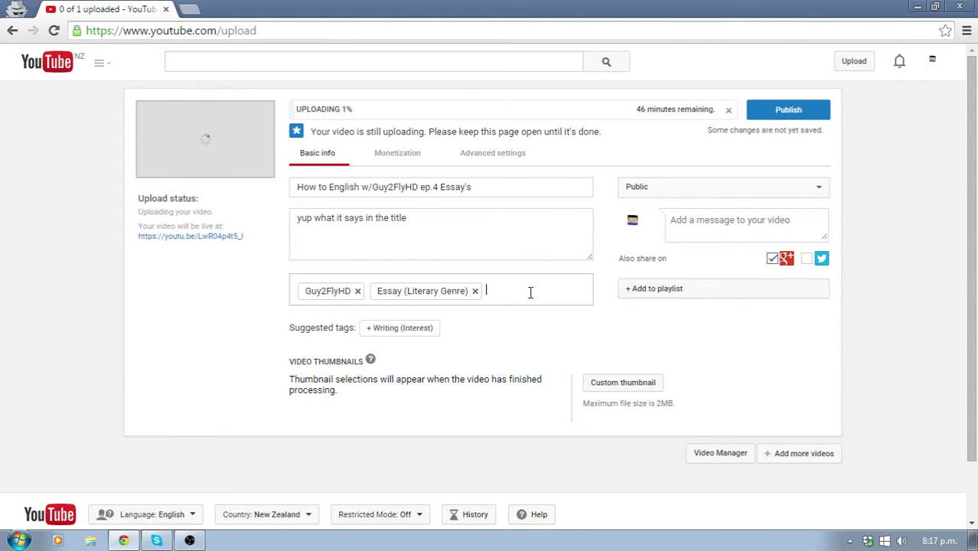
left_click(408, 331)
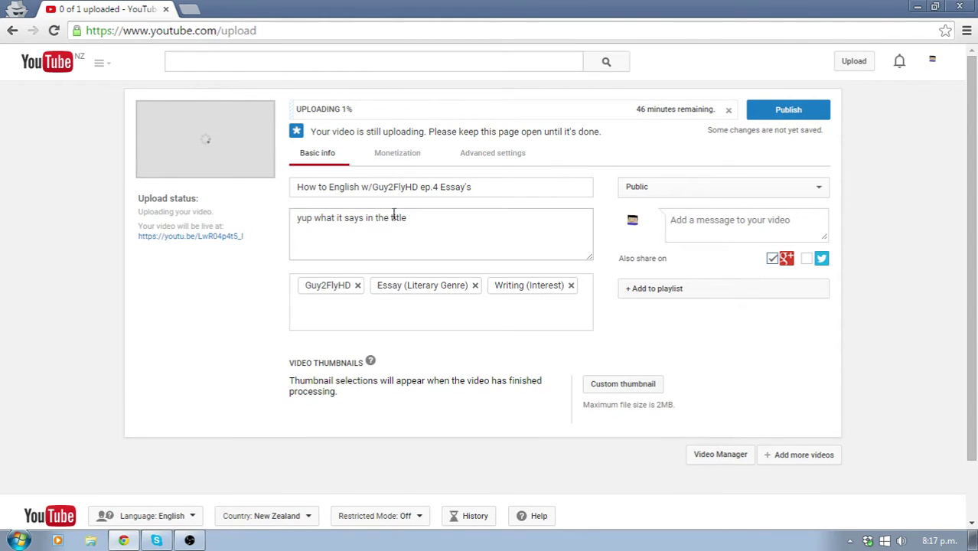
Step: Enable Monetize with ads, set recording date to September 23, 2015, publish, then minimise Chrome
left_click(404, 156)
left_click(301, 184)
left_click(505, 158)
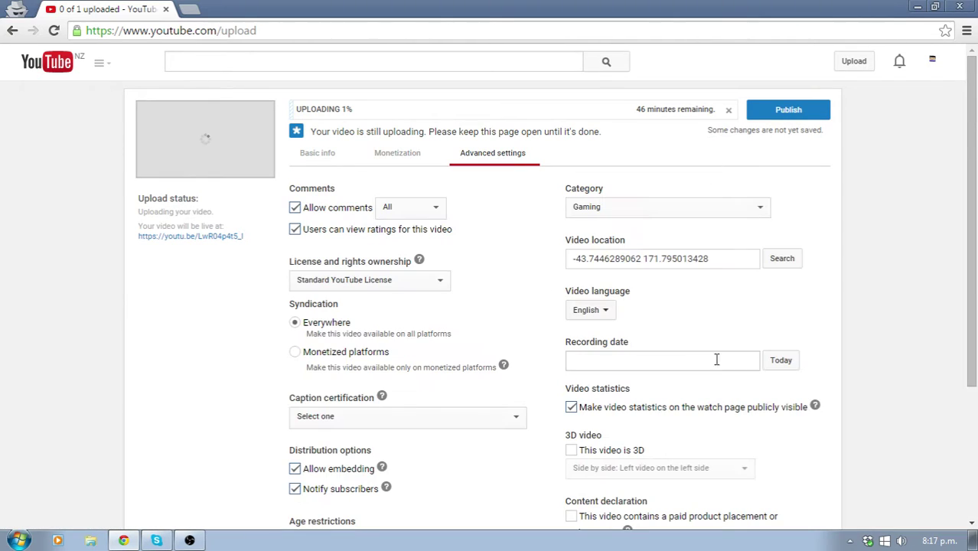
left_click(781, 360)
left_click(788, 111)
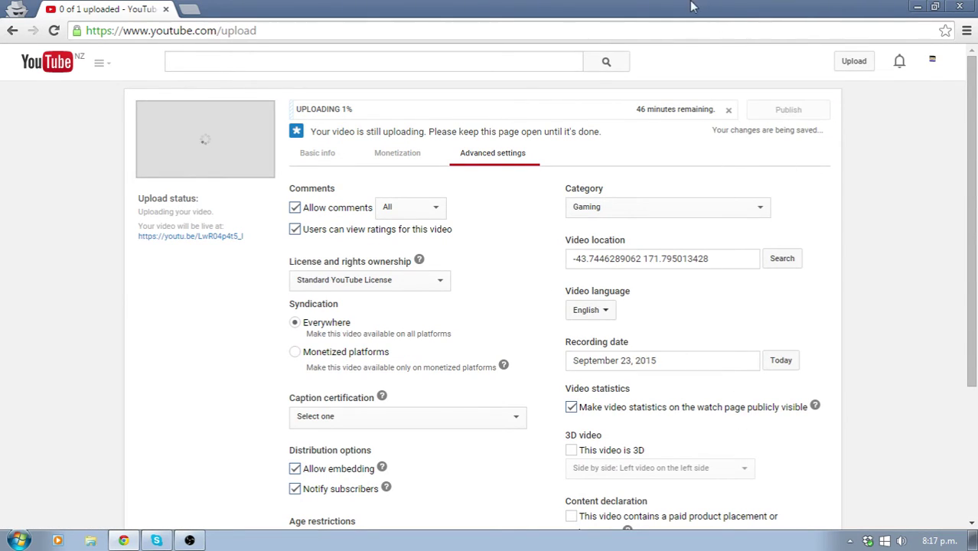
left_click(914, 7)
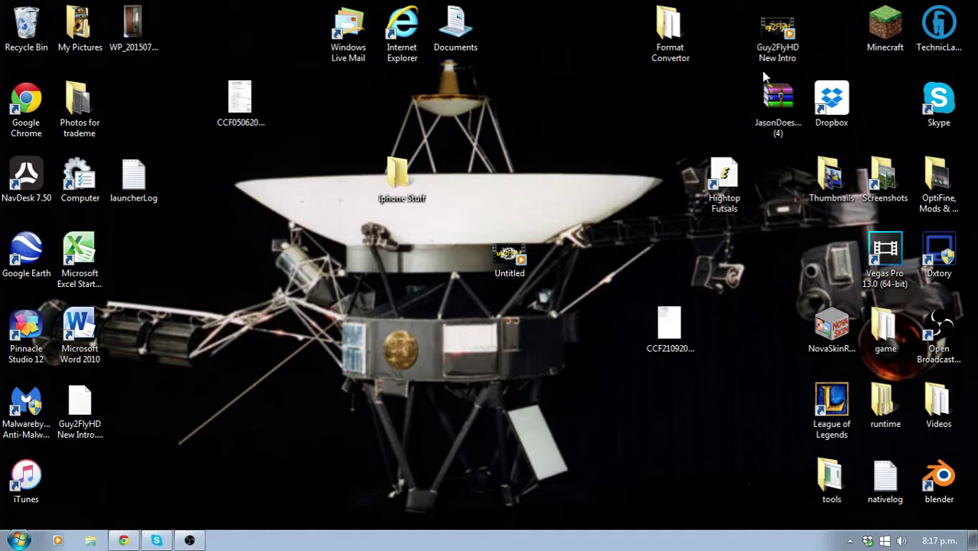
Step: Move the Untitled video icon to the desktop's top row and check the YouTube upload at 2%
left_click_drag(509, 259, 620, 72)
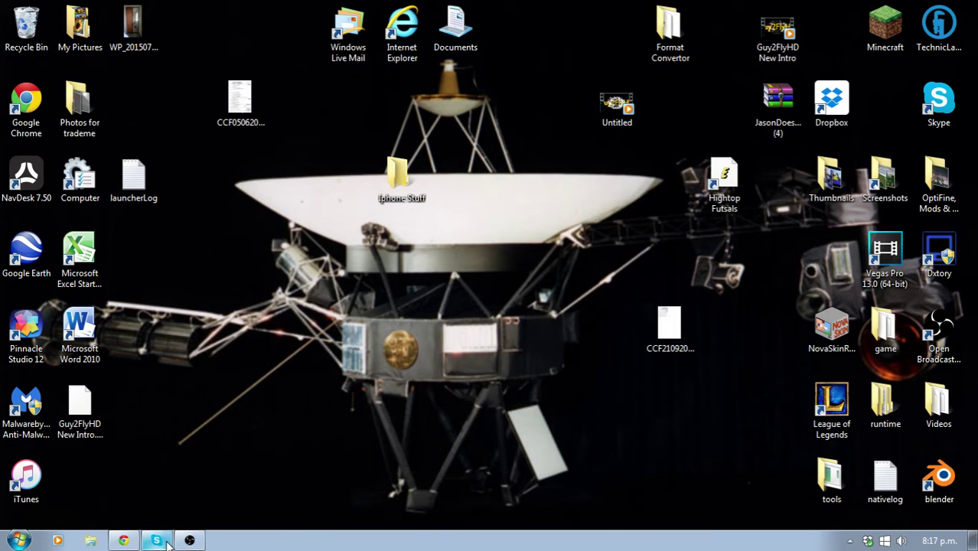
left_click(124, 540)
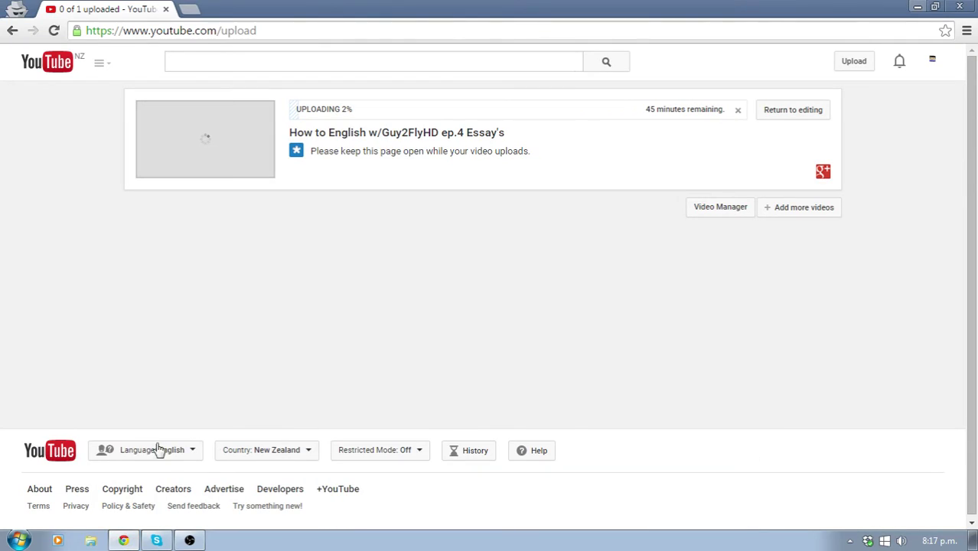
key("super+d")
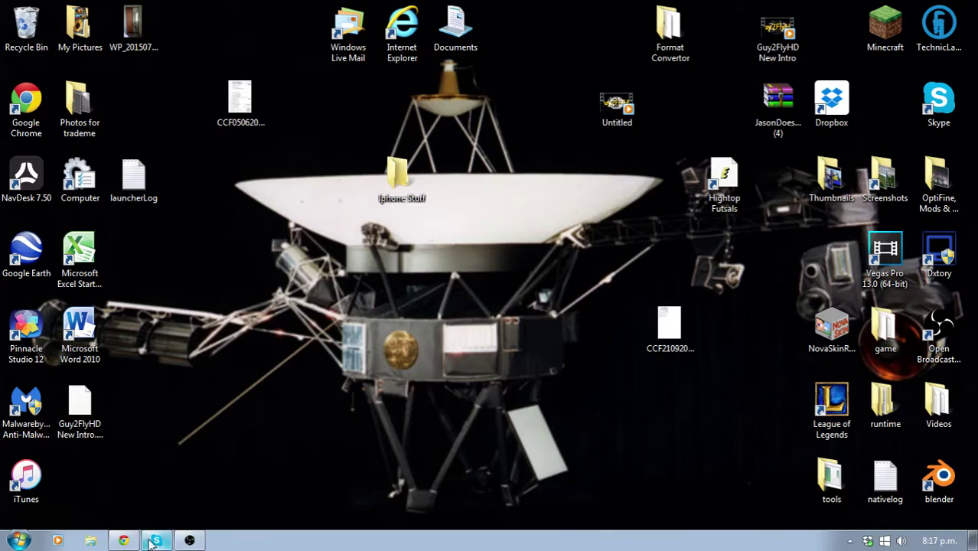